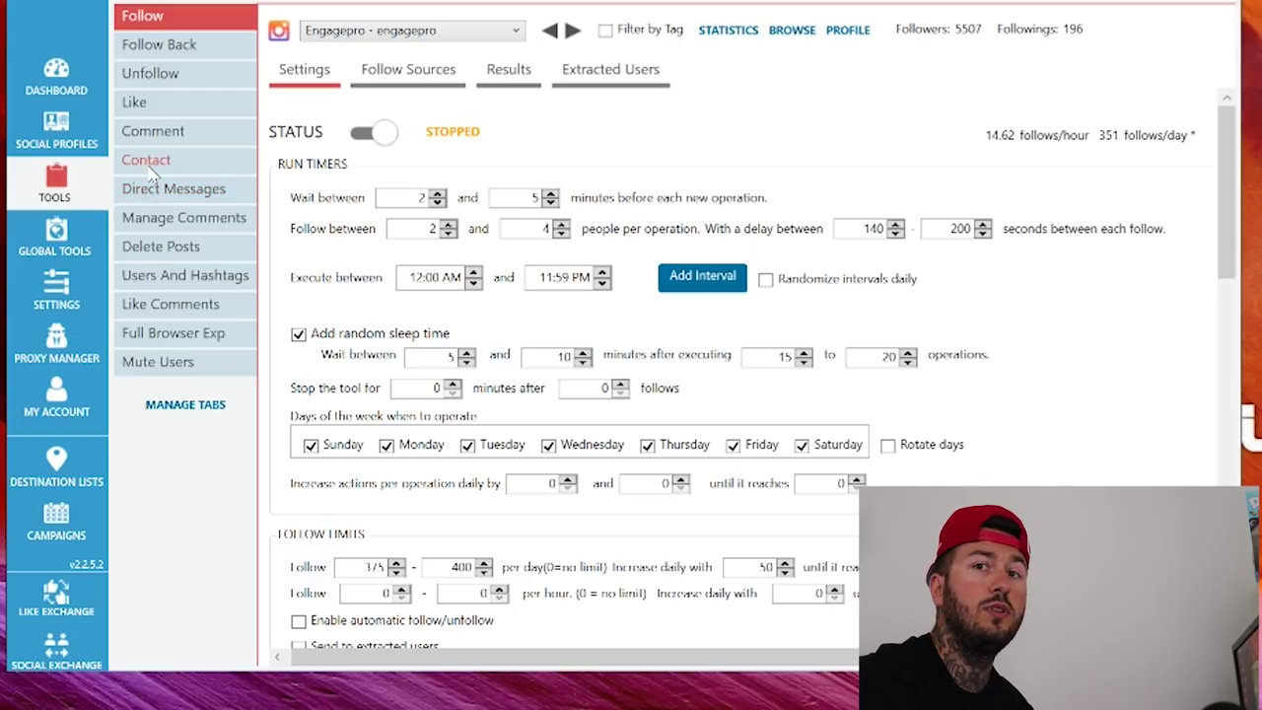
- View which tool tabs are enabled in the tab management list and close it
{"action": "left_click", "coordinate": [188, 406]}
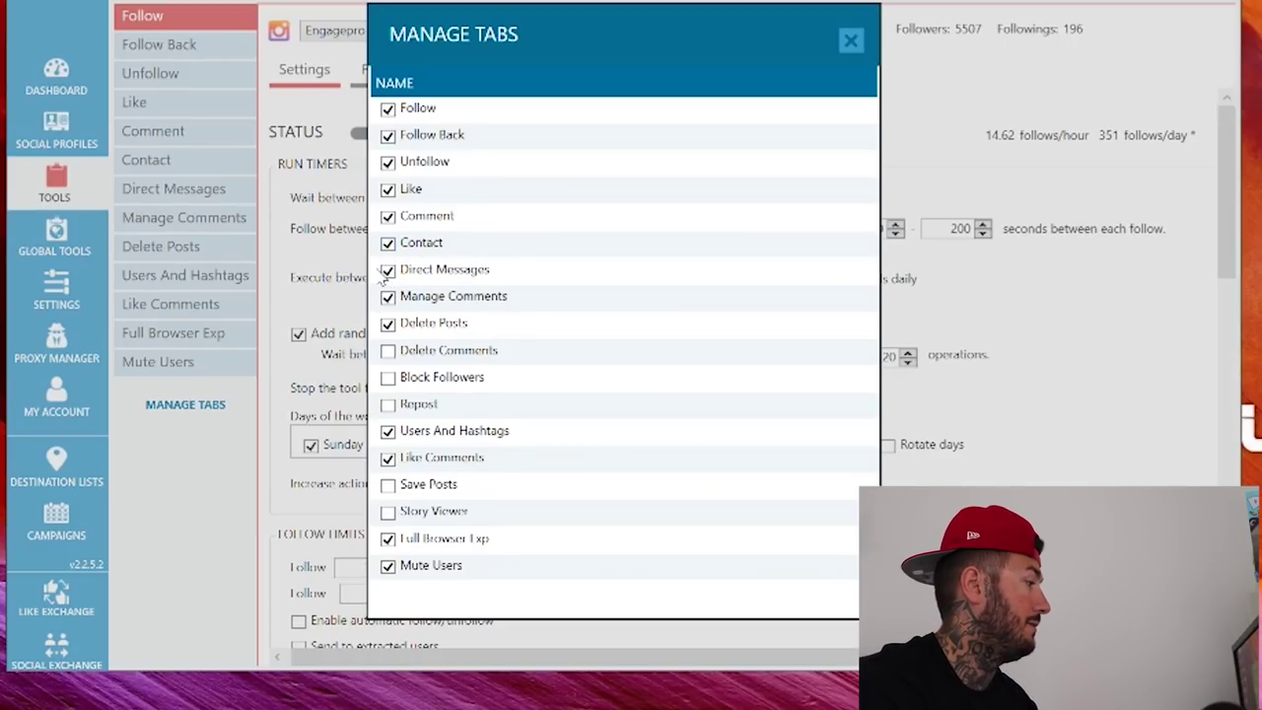
{"action": "left_click", "coordinate": [850, 42]}
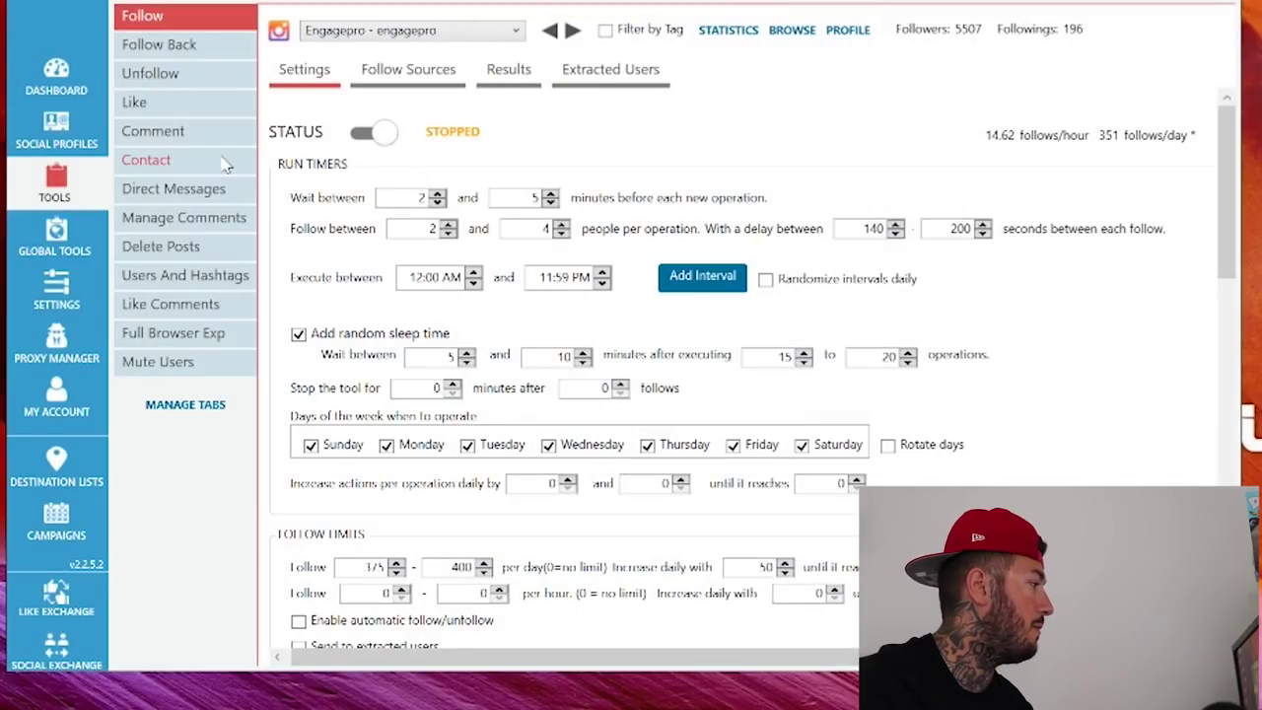
- In the Contact tool's user extraction settings, enter followers/garyvee as the extraction source
{"action": "left_click", "coordinate": [158, 167]}
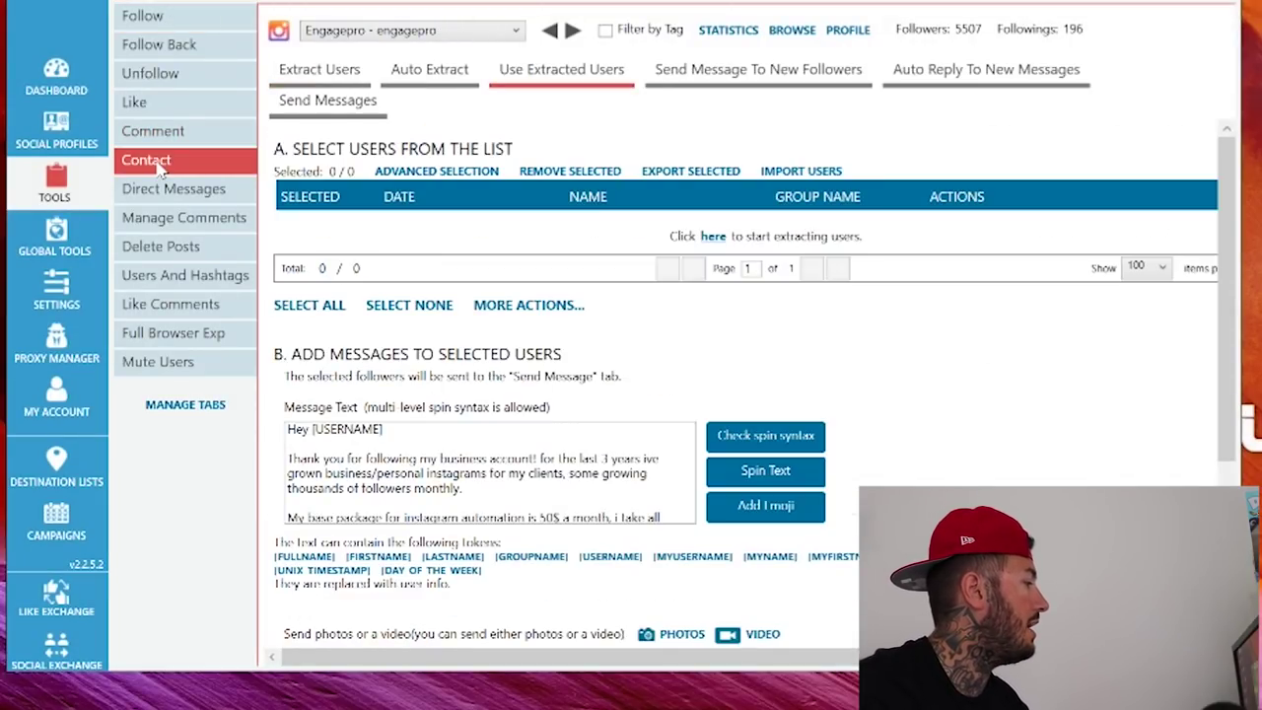
{"action": "left_click", "coordinate": [319, 71]}
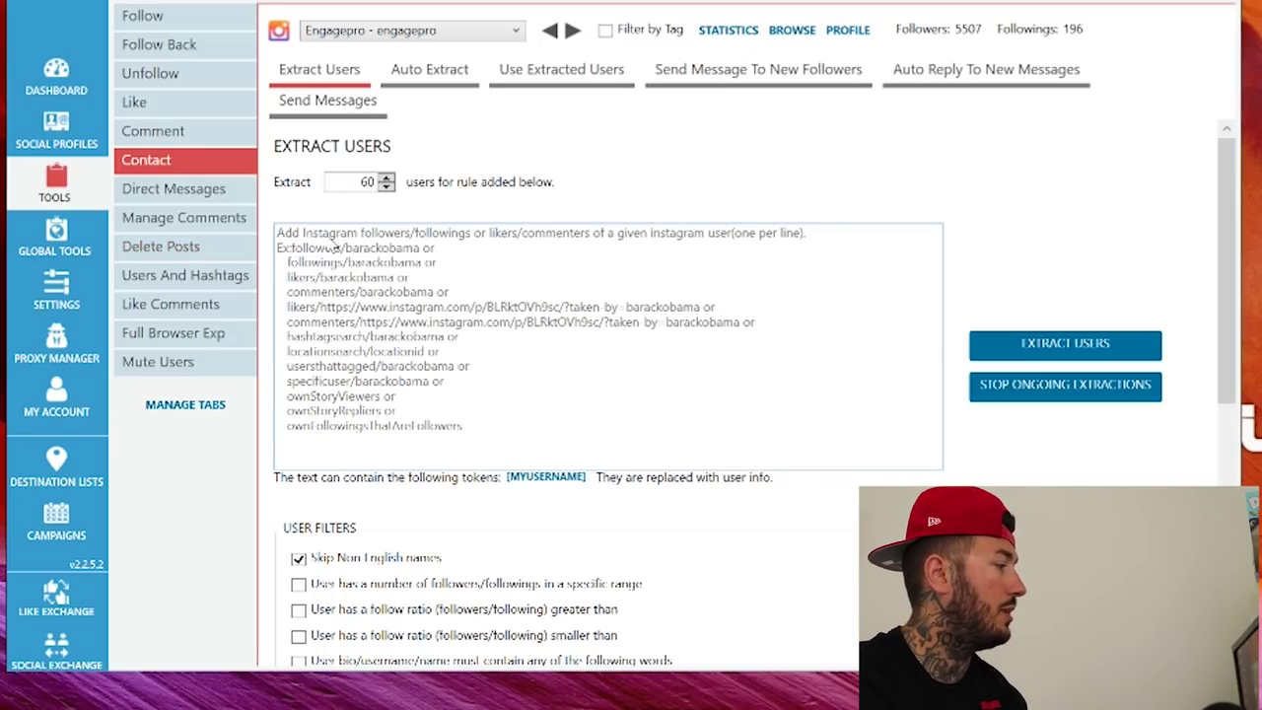
{"action": "left_click", "coordinate": [332, 246]}
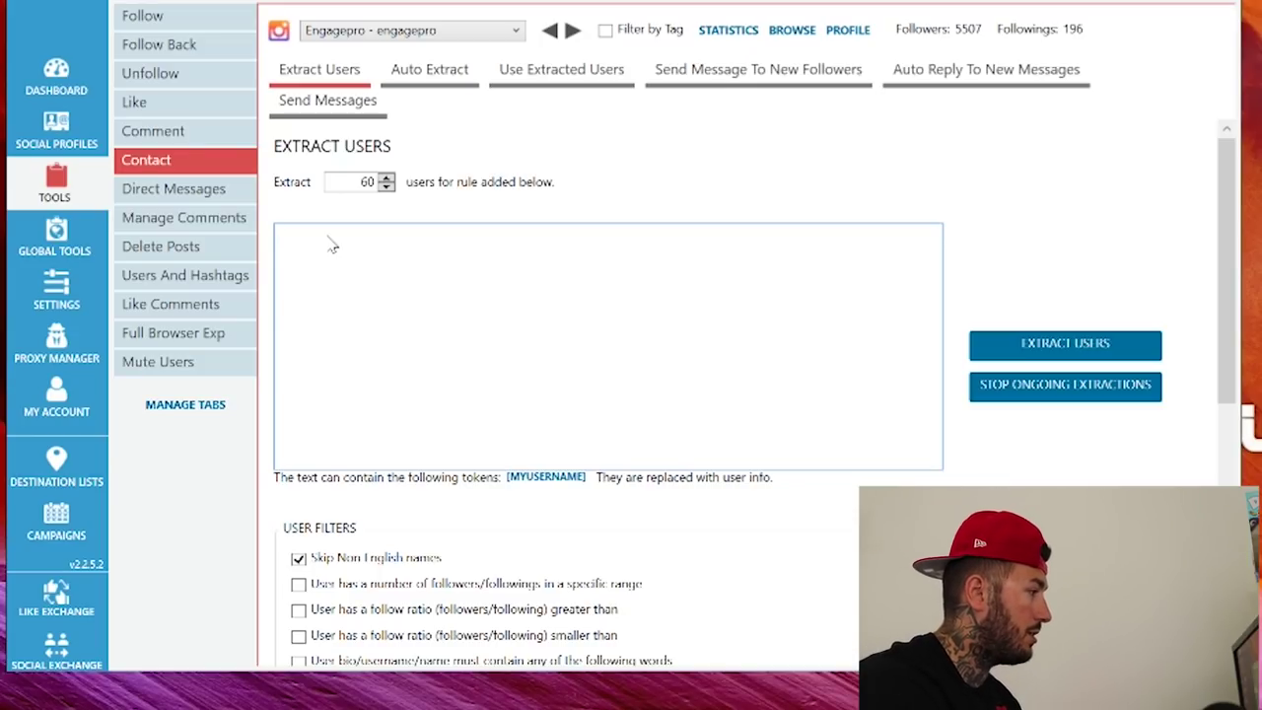
{"action": "type", "text": "f"}
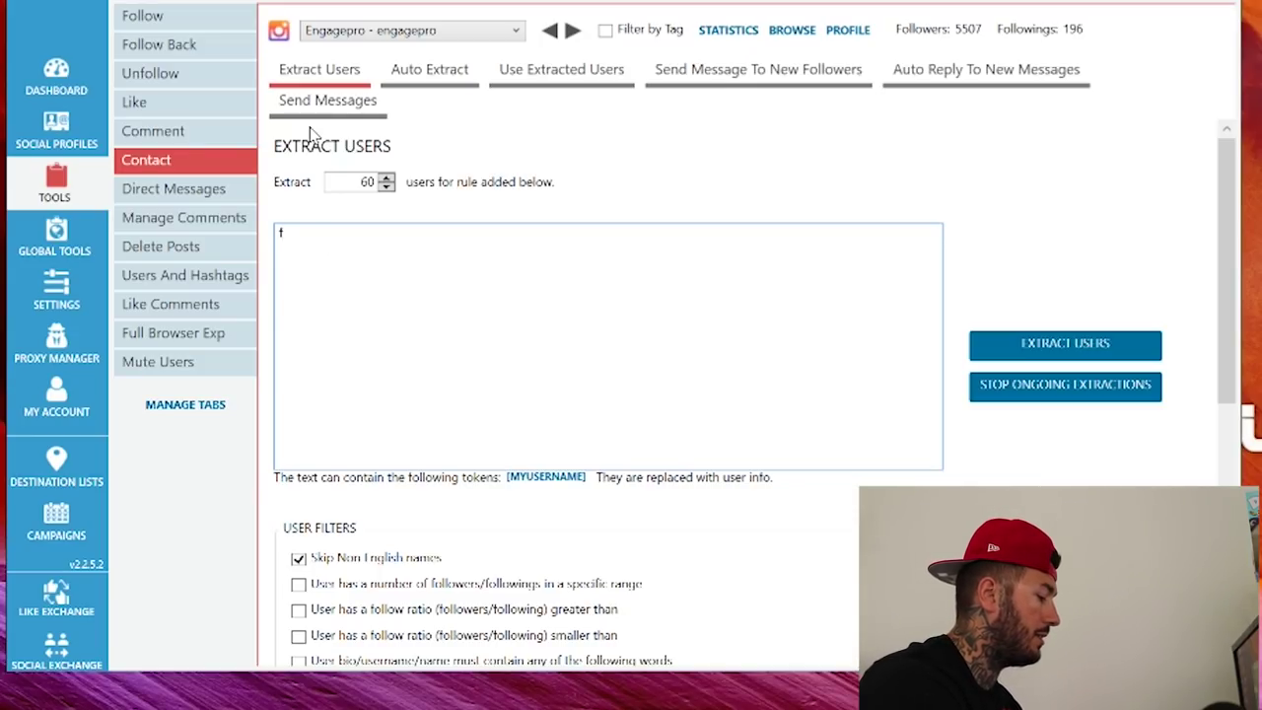
{"action": "type", "text": "ollowers/"}
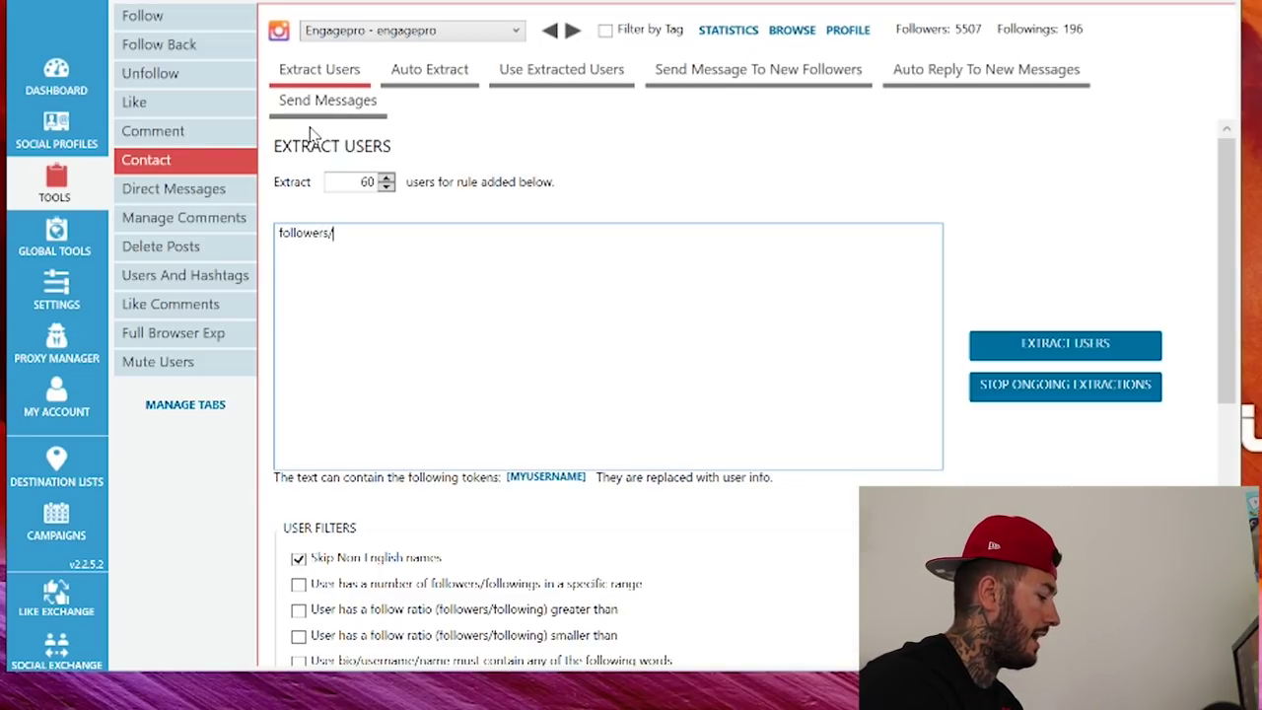
{"action": "type", "text": "garyvee"}
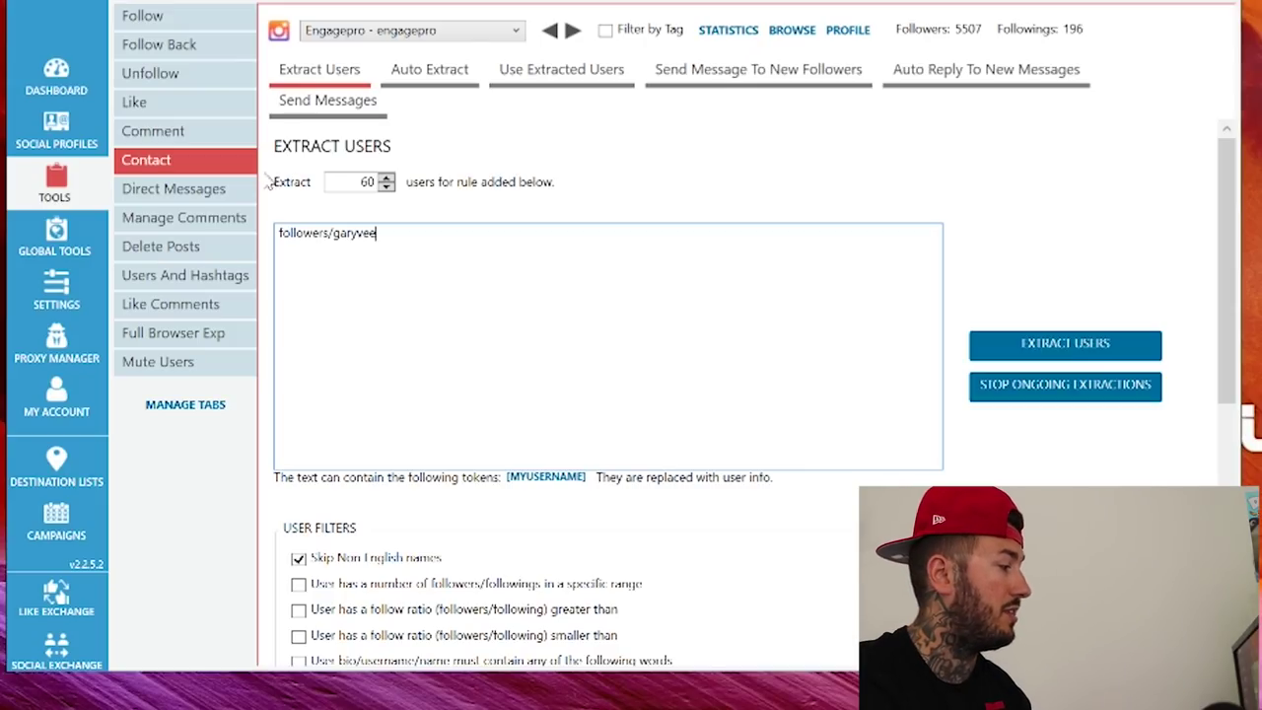
- Review the user filters and start extracting users from the entered source
{"action": "left_click_drag", "start_coordinate": [1226, 252], "coordinate": [1222, 397]}
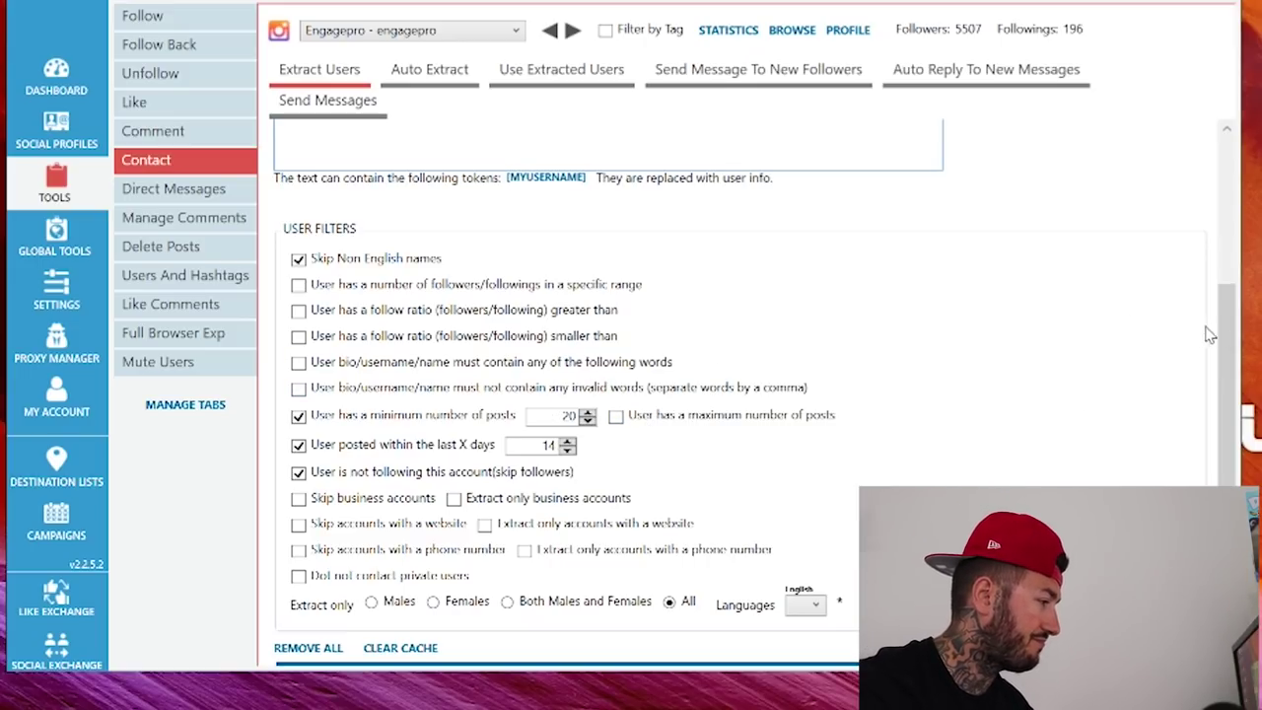
{"action": "left_click_drag", "start_coordinate": [1227, 340], "coordinate": [1228, 430]}
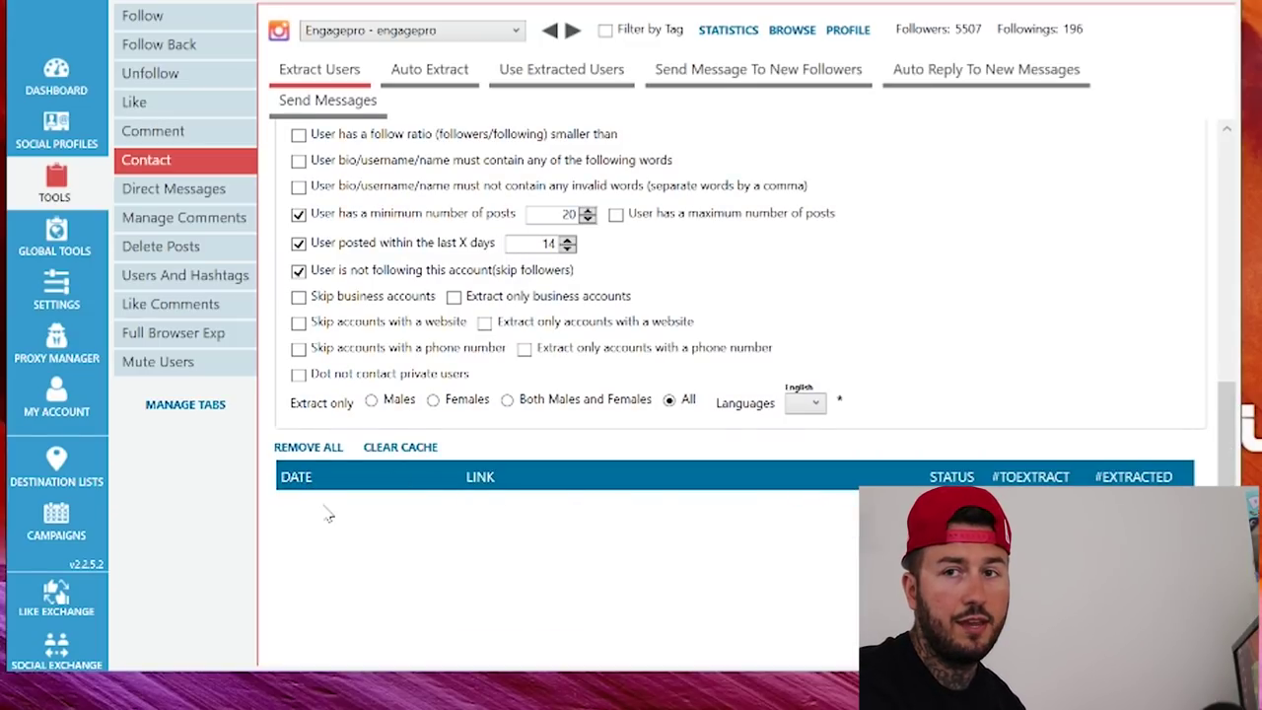
{"action": "left_click_drag", "start_coordinate": [1228, 444], "coordinate": [1230, 214]}
{"action": "left_click", "coordinate": [1090, 322]}
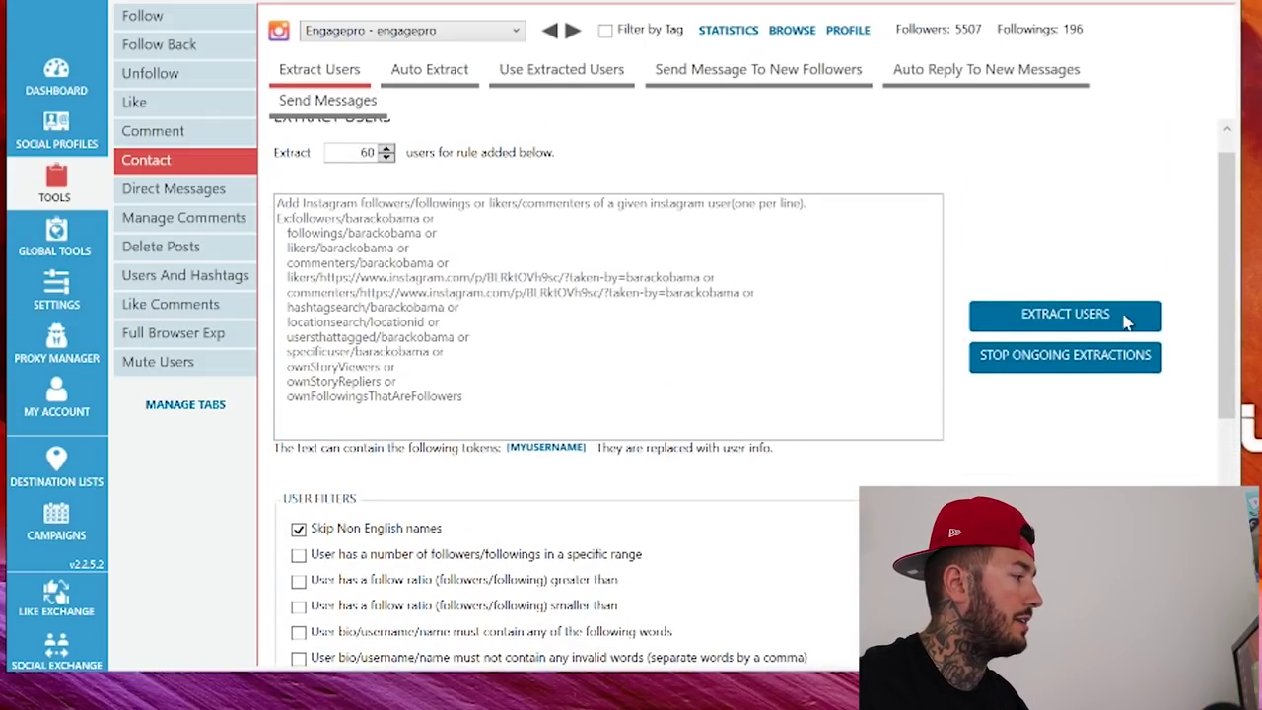
- Examine the extraction limit, the user filters and the status of the followers/garyvee extraction
{"action": "scroll", "coordinate": [1227, 227], "scroll_direction": "down", "scroll_amount": 2}
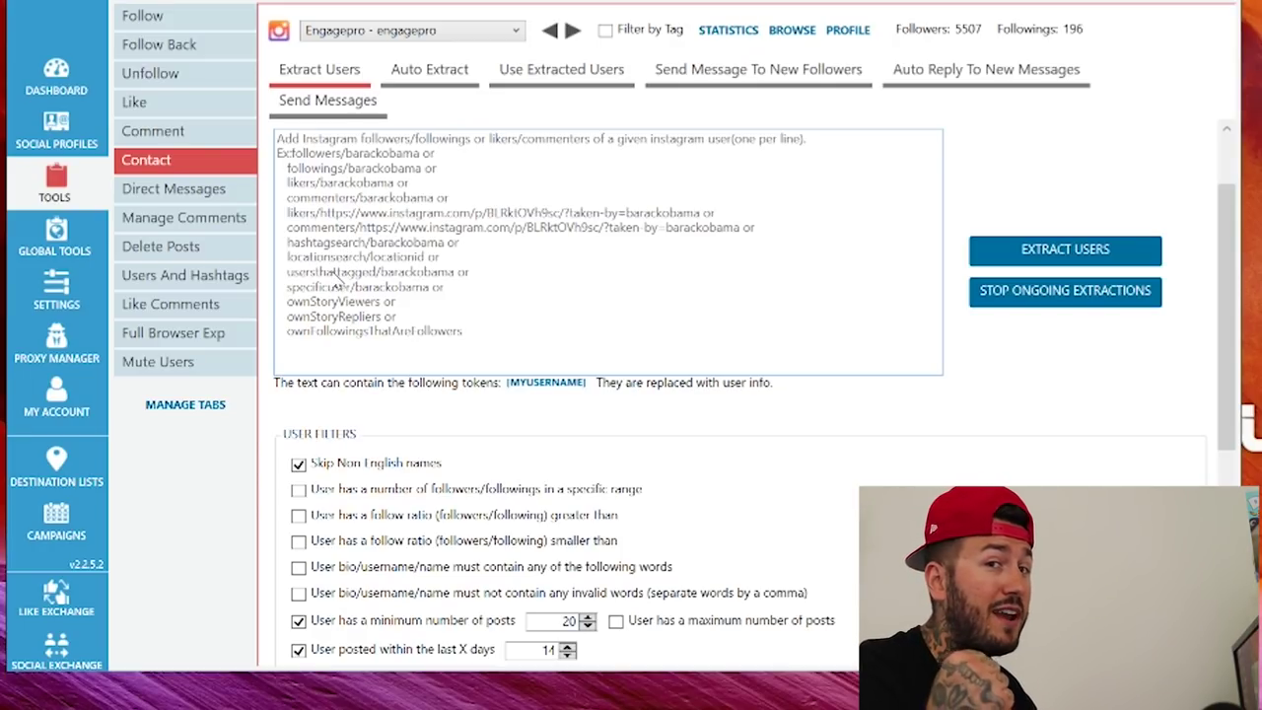
{"action": "scroll", "coordinate": [522, 236], "scroll_direction": "up", "scroll_amount": 1}
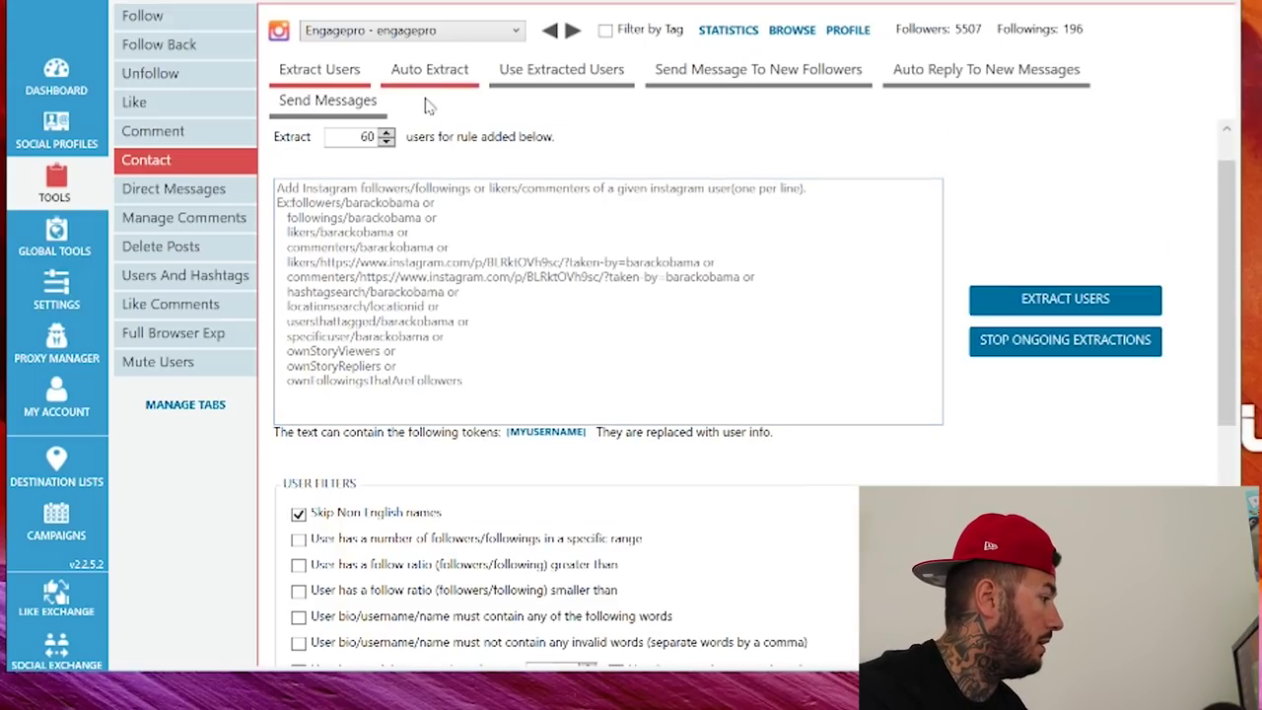
{"action": "scroll", "coordinate": [634, 286], "scroll_direction": "down", "scroll_amount": 5}
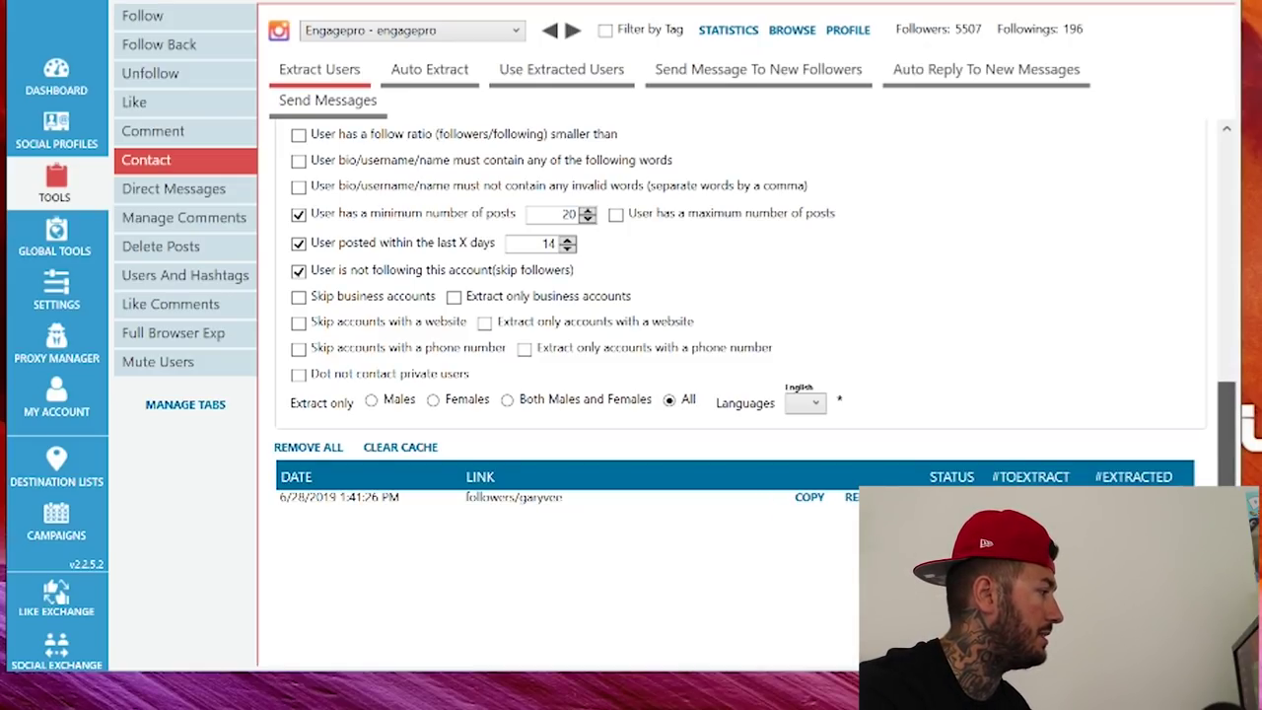
{"action": "scroll", "coordinate": [1226, 433], "scroll_direction": "up", "scroll_amount": 10}
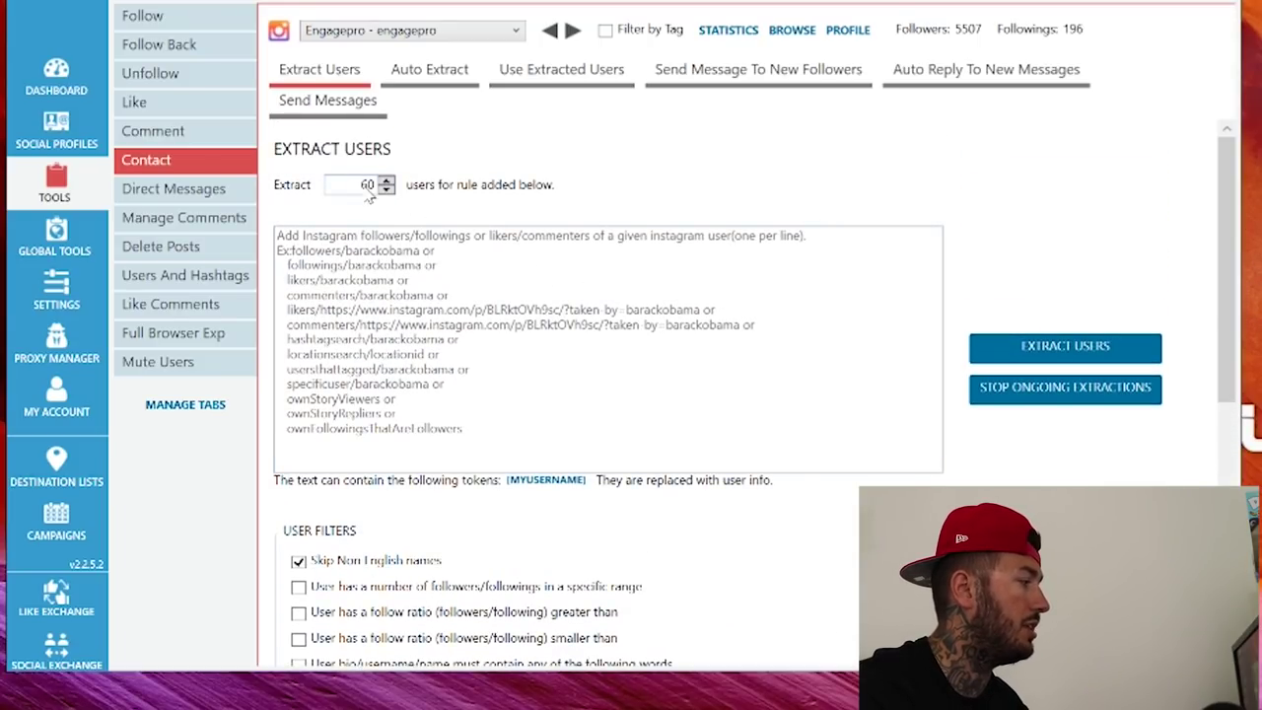
{"action": "double_click", "coordinate": [370, 187]}
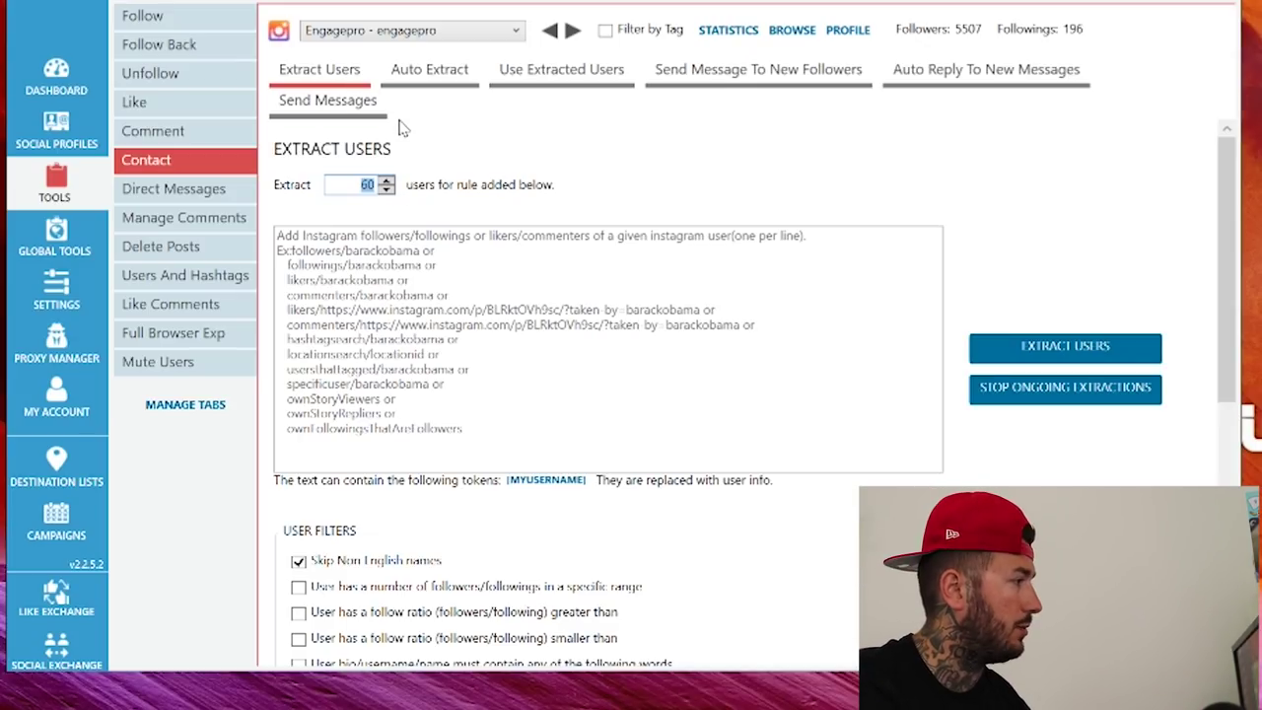
{"action": "scroll", "coordinate": [809, 283], "scroll_direction": "down", "scroll_amount": 3}
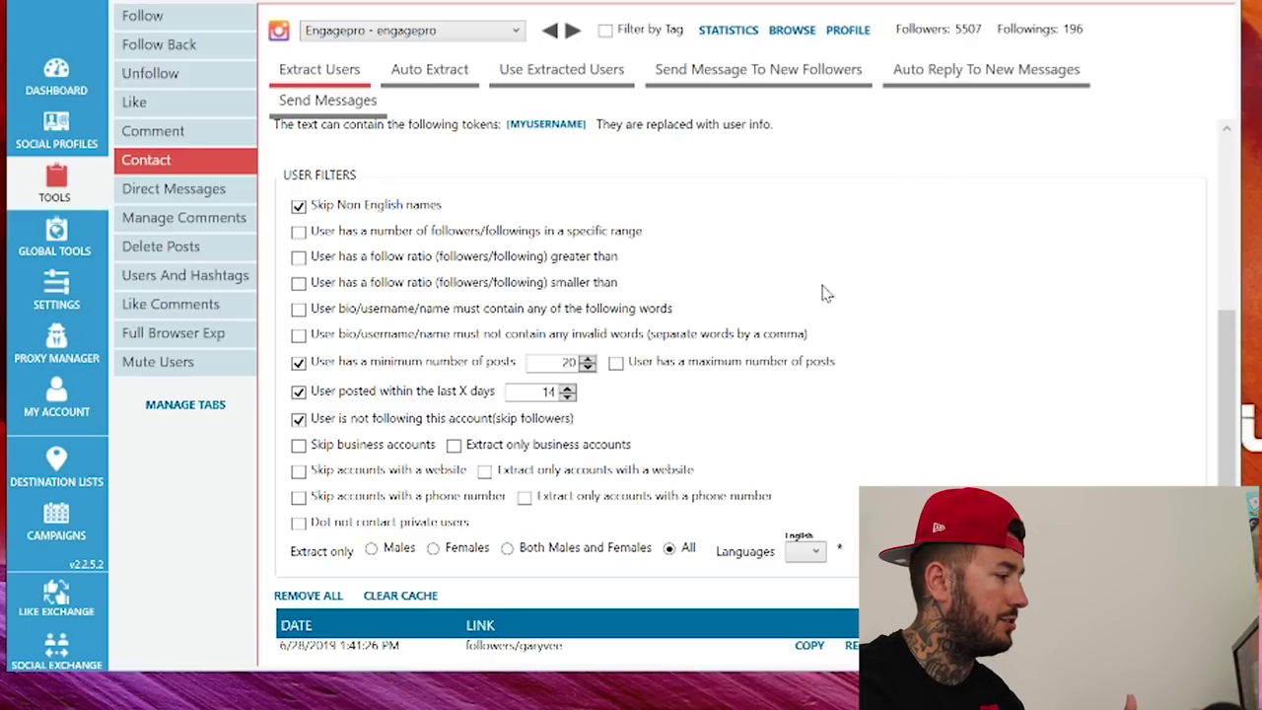
{"action": "scroll", "coordinate": [947, 369], "scroll_direction": "down", "scroll_amount": 1}
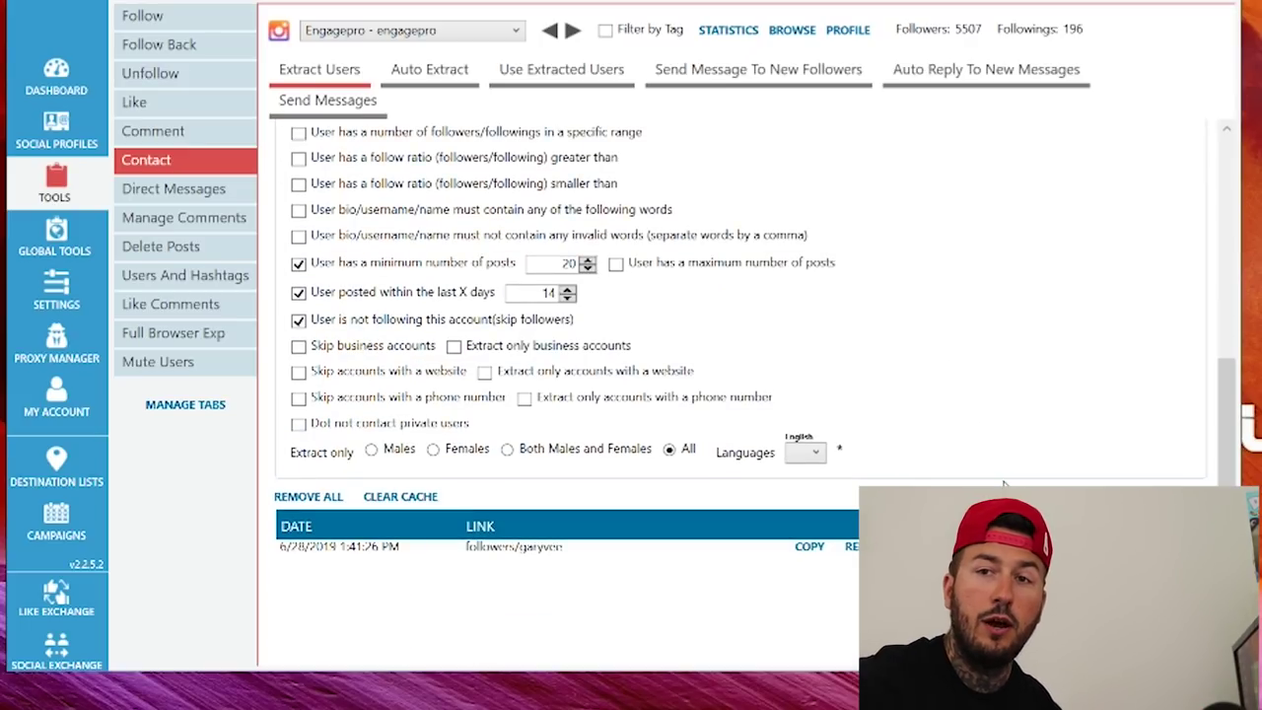
{"action": "scroll", "coordinate": [1003, 483], "scroll_direction": "down", "scroll_amount": 1}
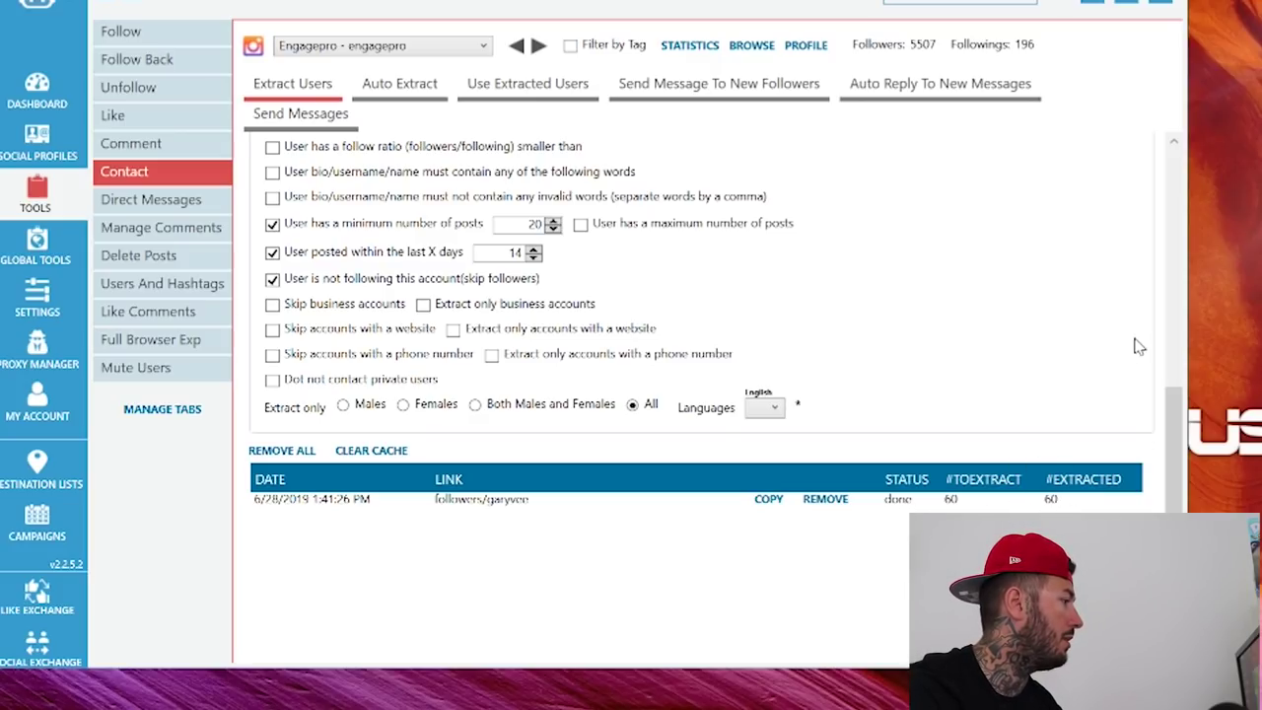
{"action": "scroll", "coordinate": [1139, 347], "scroll_direction": "up", "scroll_amount": 6}
{"action": "scroll", "coordinate": [1138, 431], "scroll_direction": "down", "scroll_amount": 6}
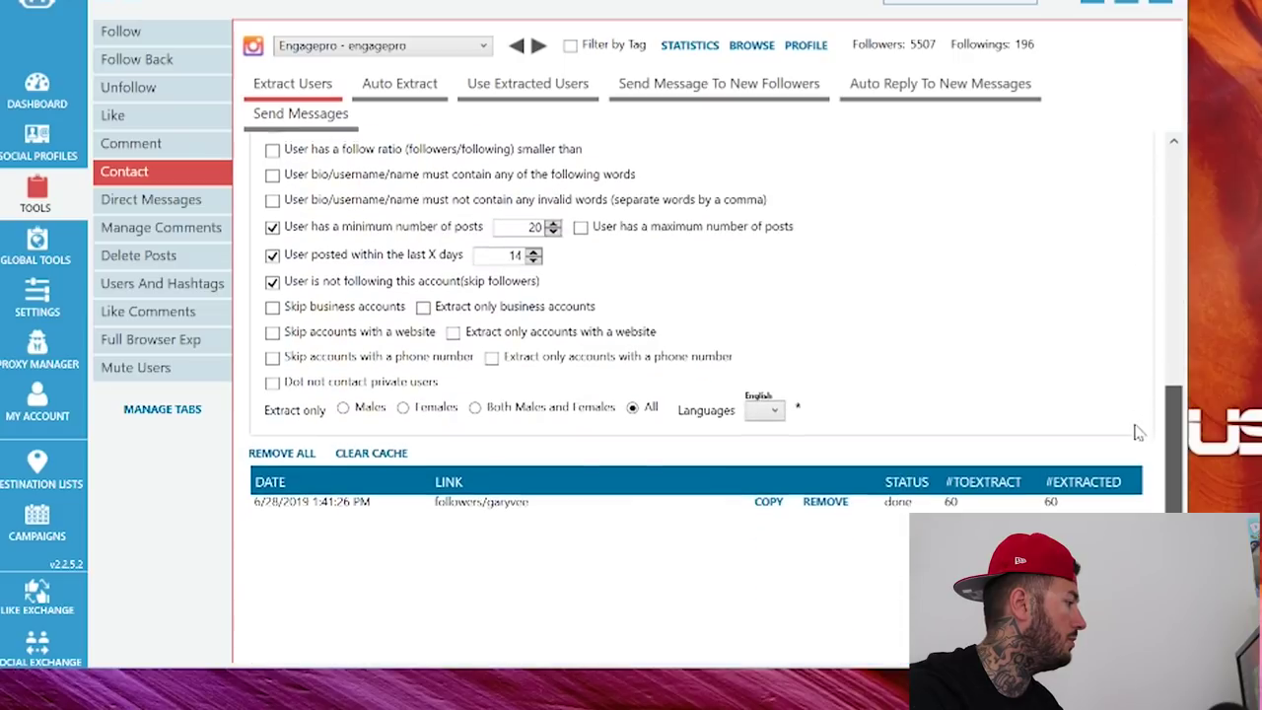
{"action": "scroll", "coordinate": [1139, 432], "scroll_direction": "up", "scroll_amount": 6}
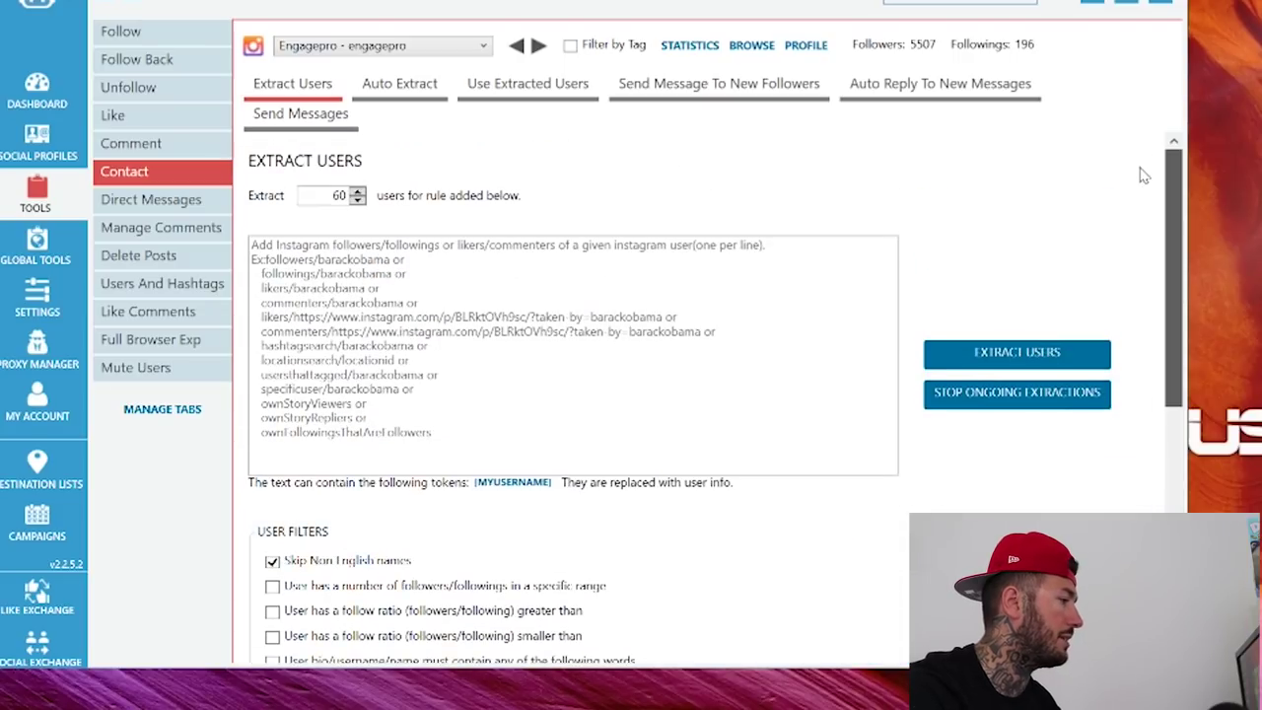
- Look through the list of extracted users and select all of them
{"action": "left_click", "coordinate": [449, 89]}
{"action": "left_click", "coordinate": [594, 90]}
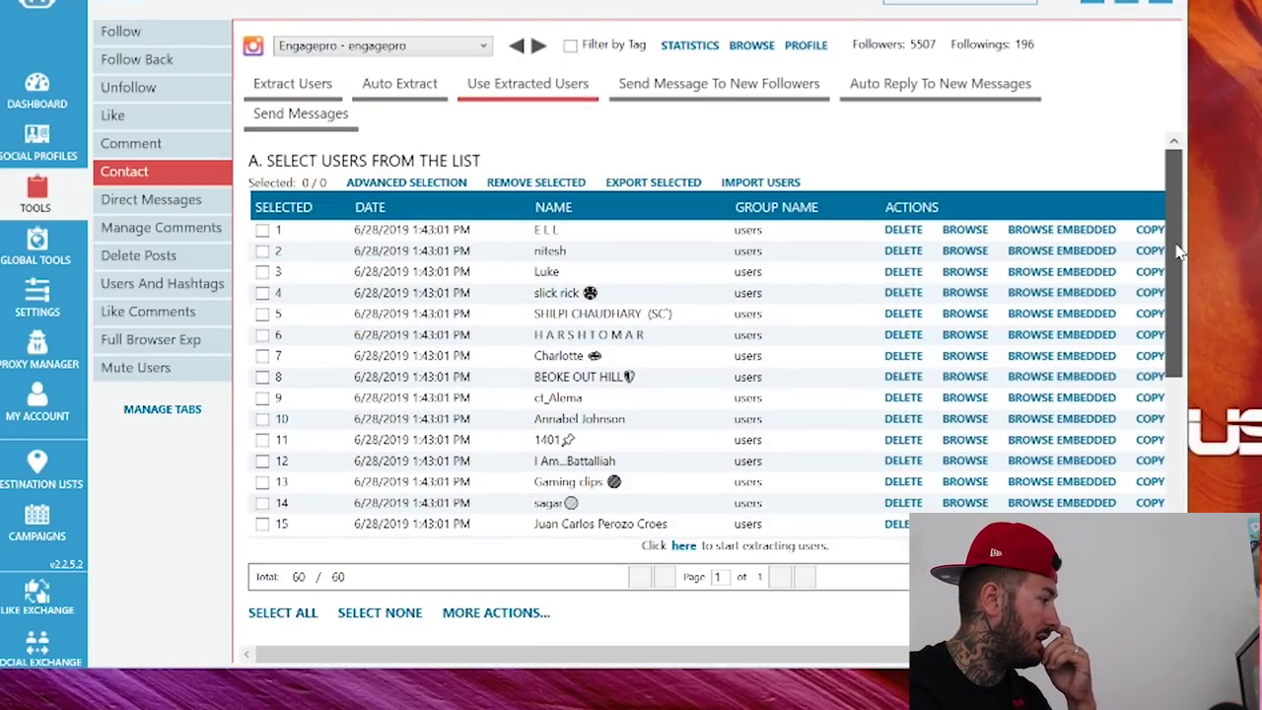
{"action": "scroll", "coordinate": [717, 324], "scroll_direction": "down", "scroll_amount": 8}
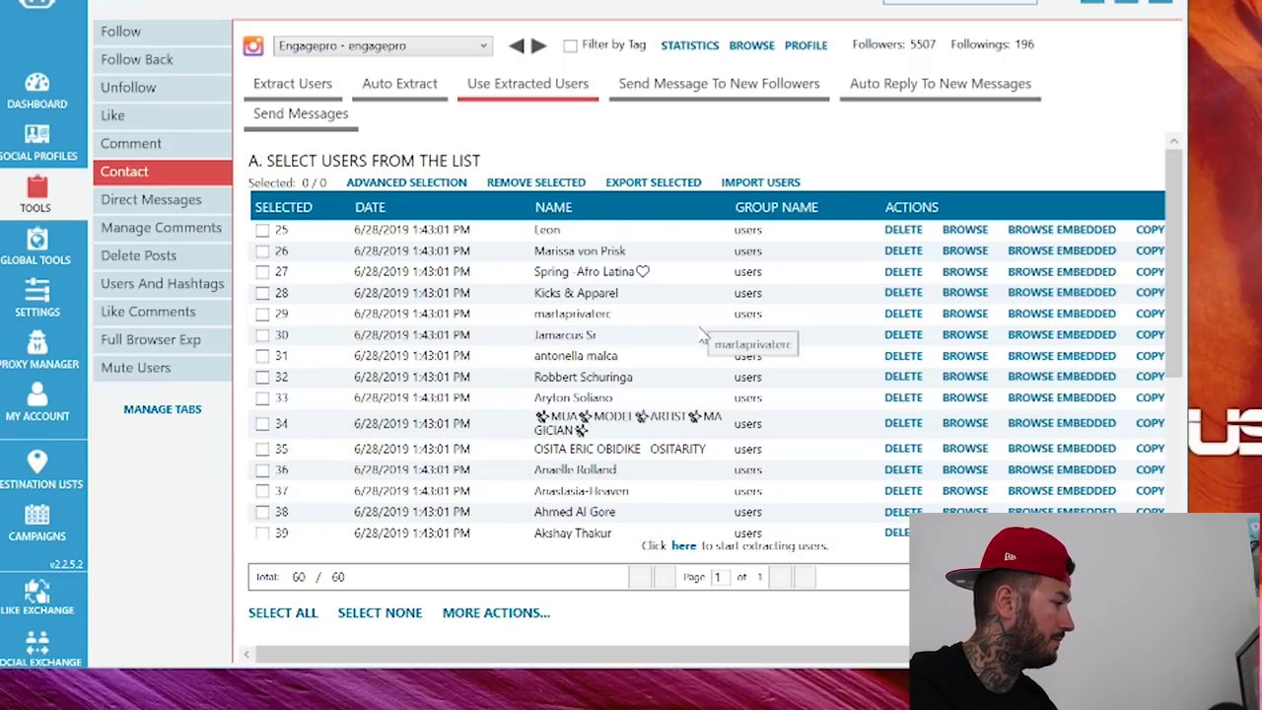
{"action": "scroll", "coordinate": [702, 338], "scroll_direction": "down", "scroll_amount": 7}
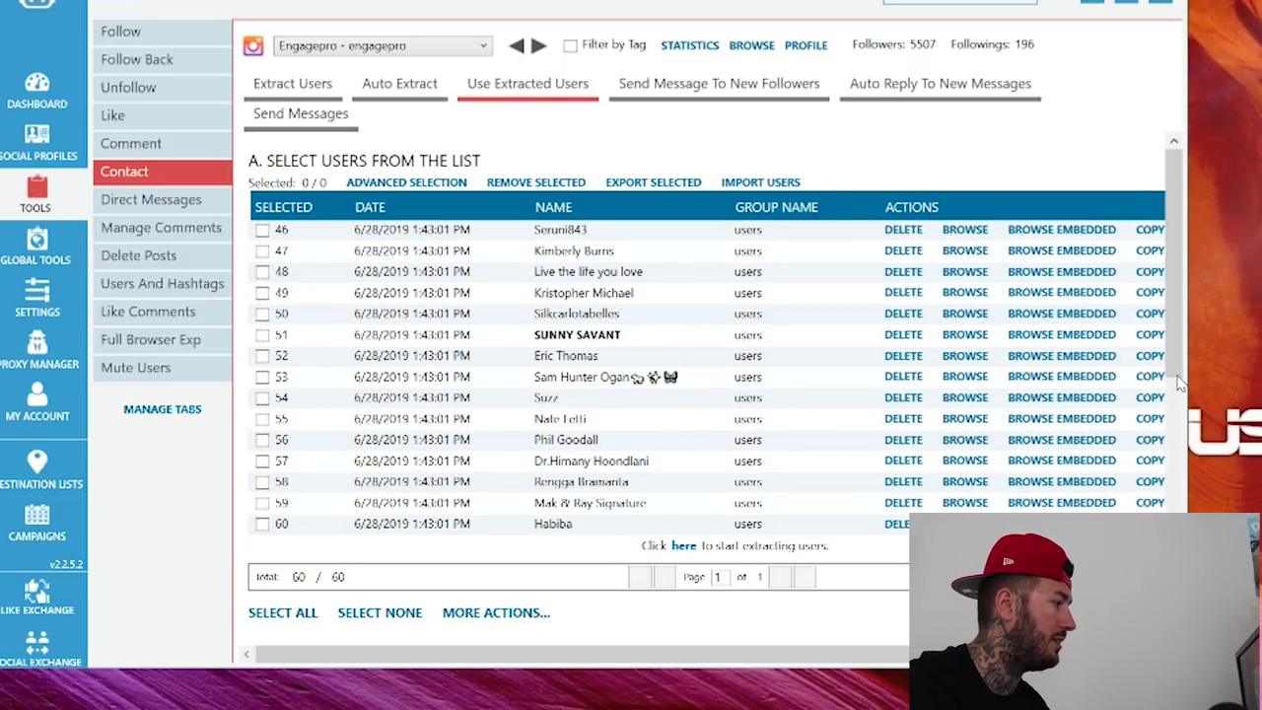
{"action": "scroll", "coordinate": [1084, 443], "scroll_direction": "up", "scroll_amount": 15}
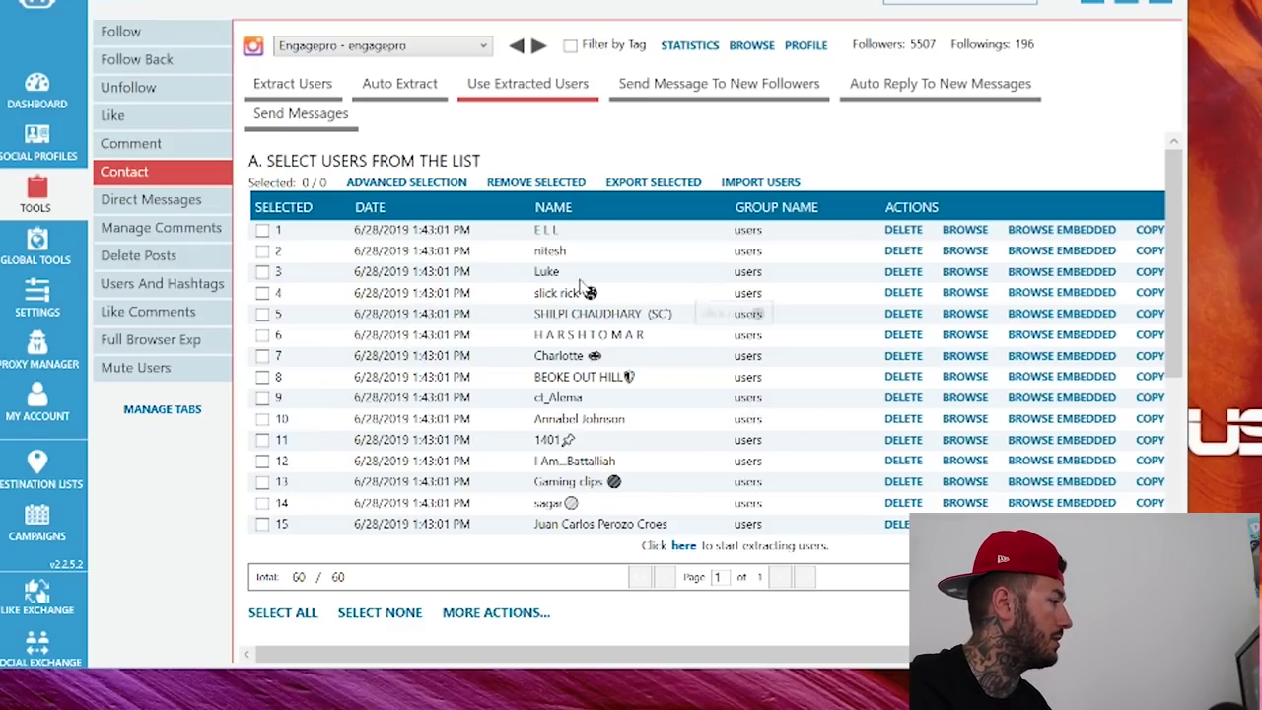
{"action": "scroll", "coordinate": [1178, 227], "scroll_direction": "down", "scroll_amount": 1}
{"action": "scroll", "coordinate": [1178, 227], "scroll_direction": "down", "scroll_amount": 1}
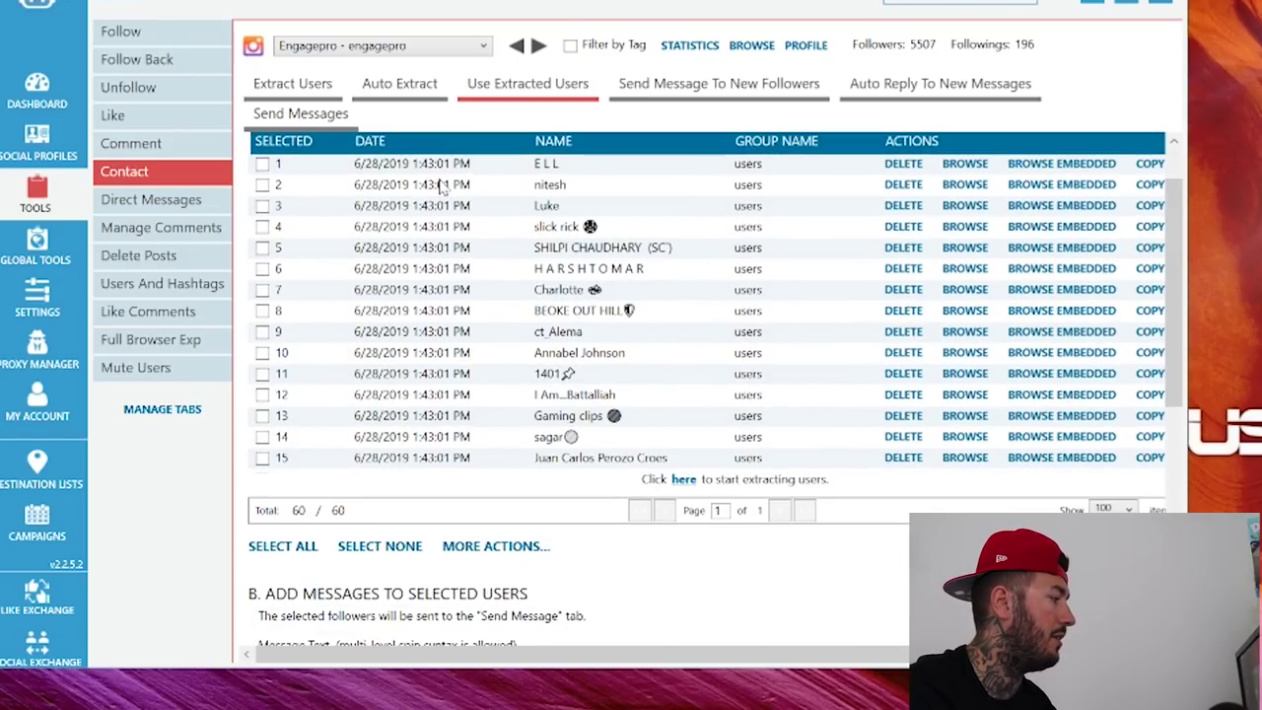
{"action": "left_click", "coordinate": [283, 547]}
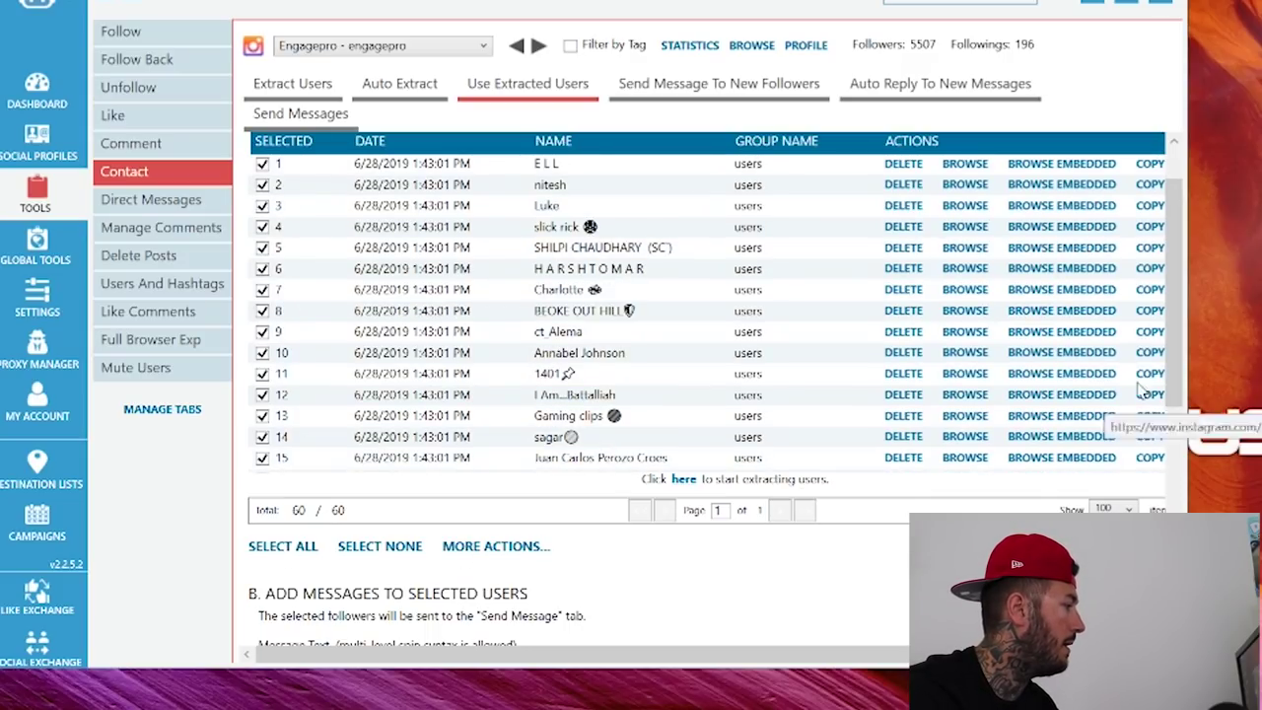
- Review the message text and sending options, and add messages for the selected users to the send messages list
{"action": "scroll", "coordinate": [1144, 391], "scroll_direction": "down", "scroll_amount": 5}
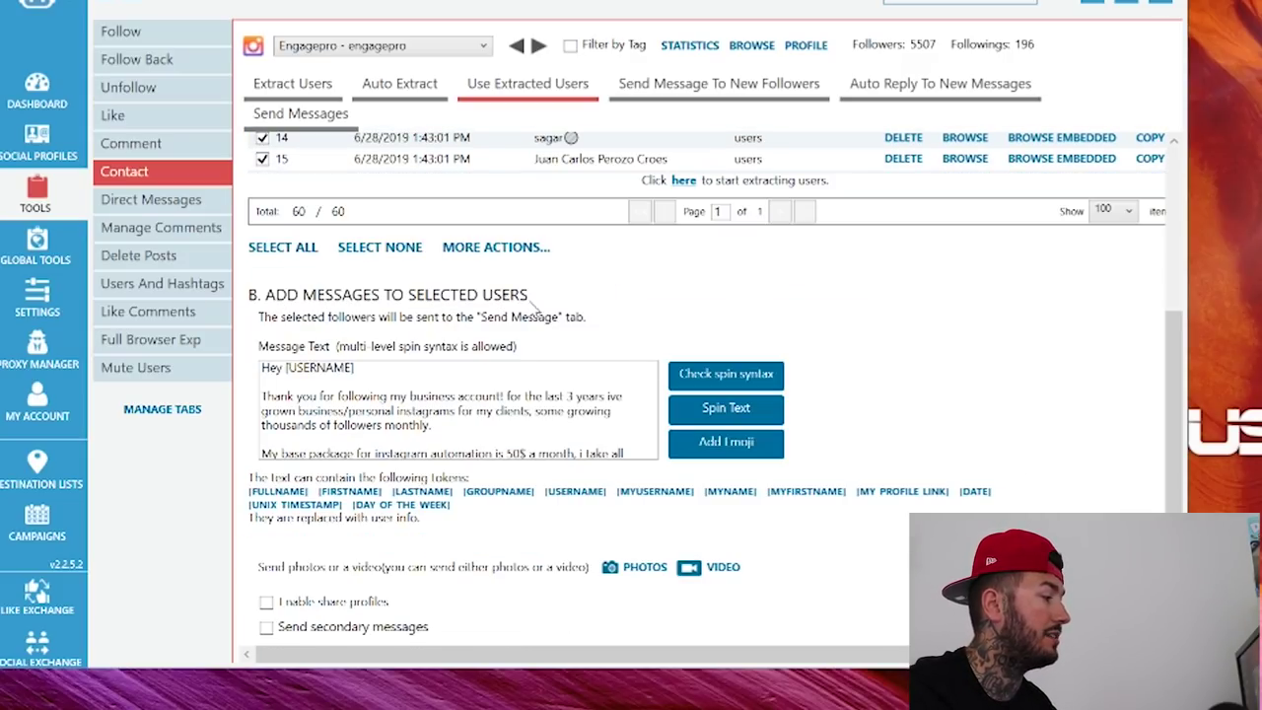
{"action": "scroll", "coordinate": [384, 401], "scroll_direction": "up", "scroll_amount": 1}
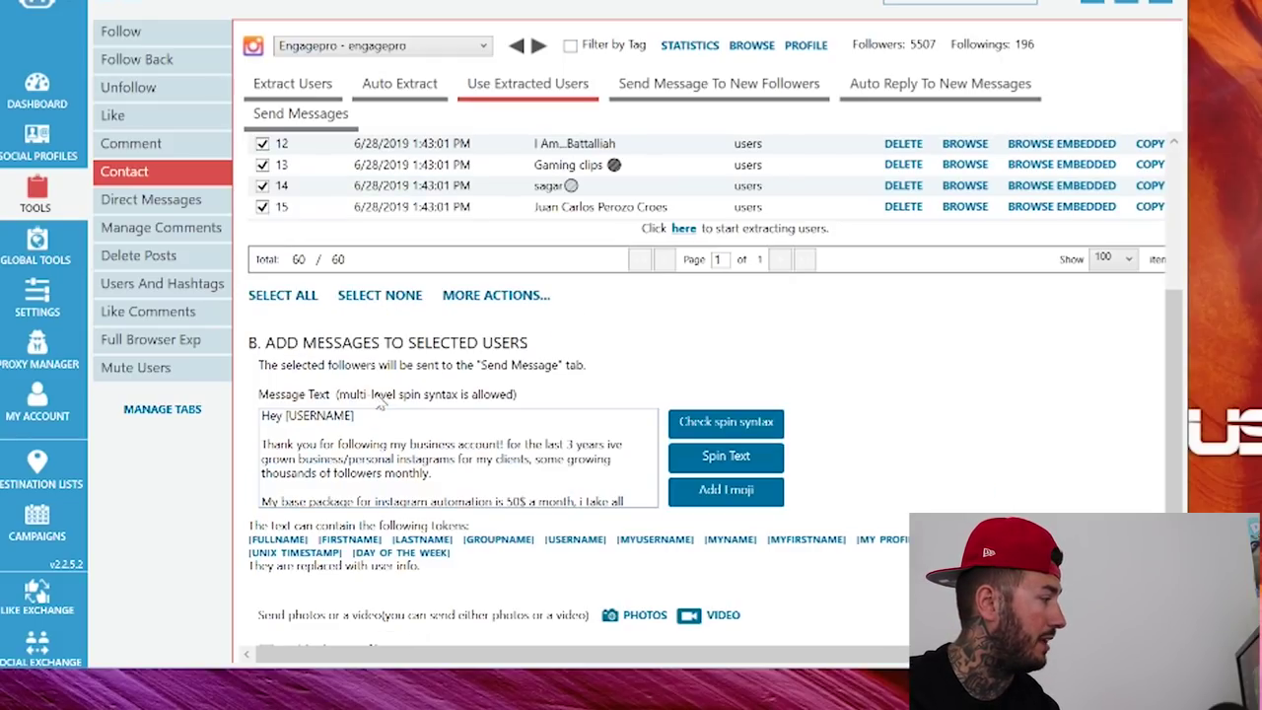
{"action": "scroll", "coordinate": [370, 414], "scroll_direction": "down", "scroll_amount": 2}
{"action": "scroll", "coordinate": [367, 420], "scroll_direction": "up", "scroll_amount": 2}
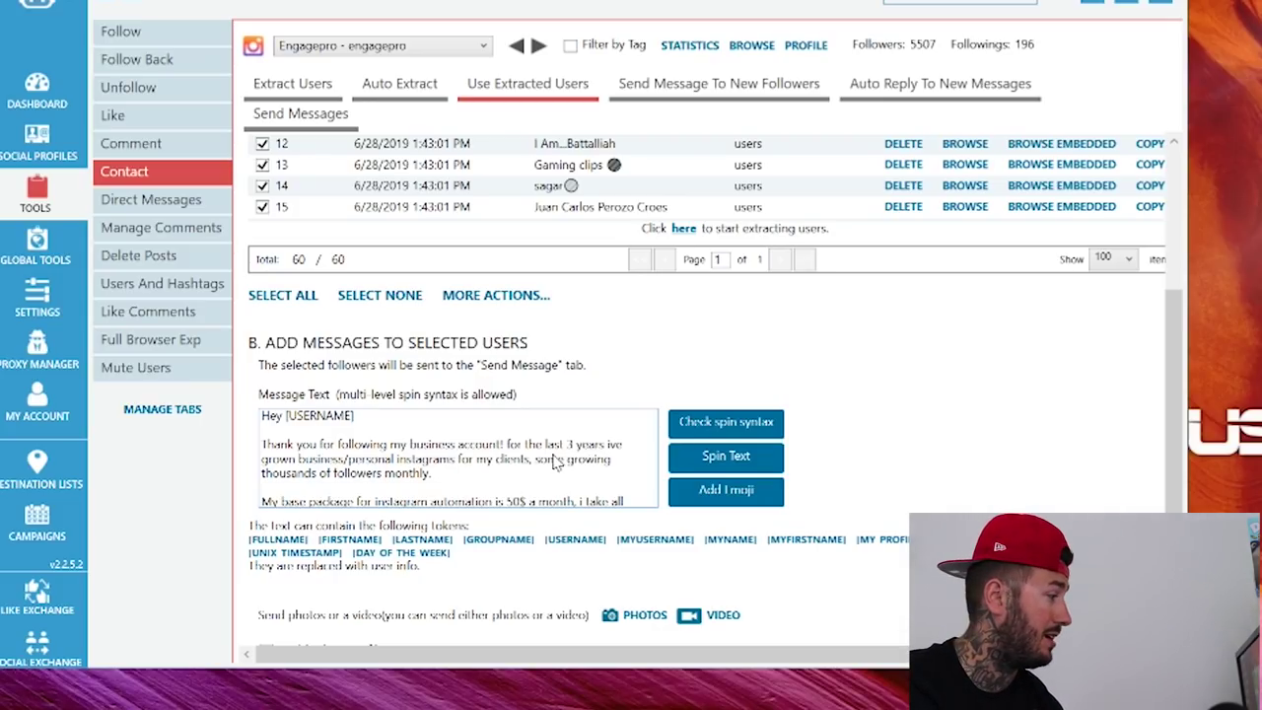
{"action": "left_click_drag", "start_coordinate": [1172, 325], "coordinate": [1160, 454]}
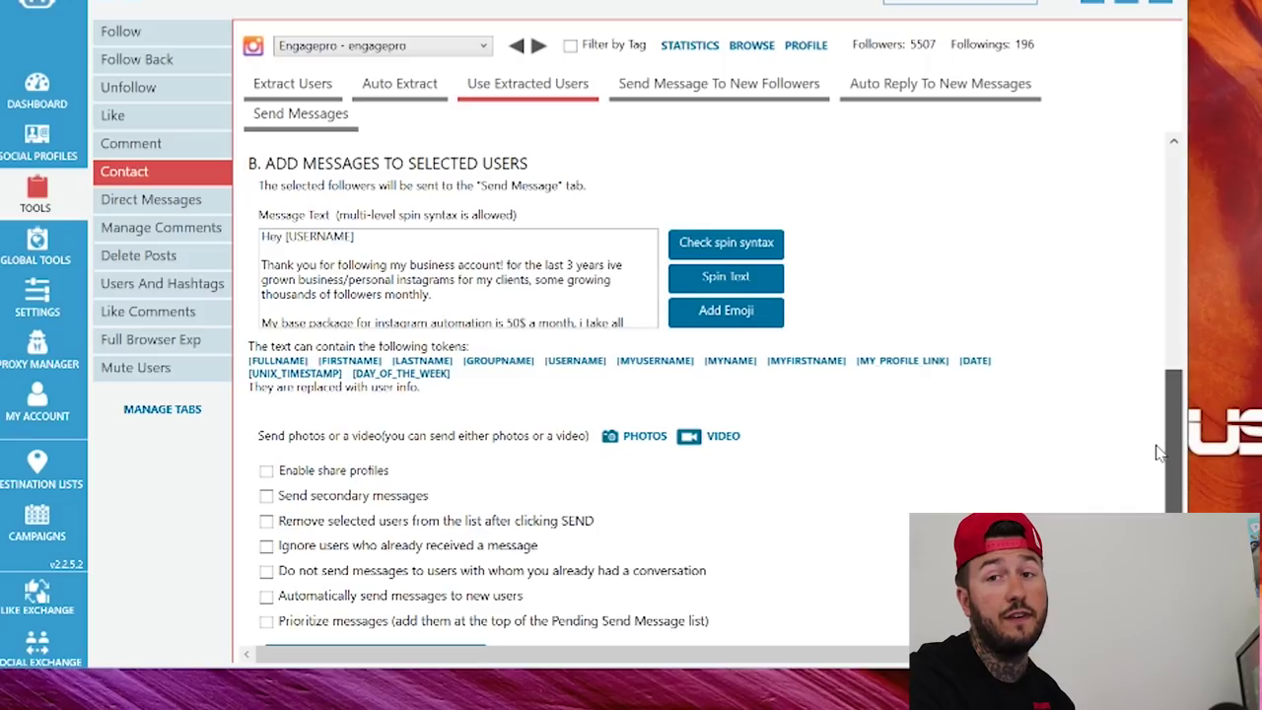
{"action": "left_click_drag", "start_coordinate": [1160, 453], "coordinate": [1159, 503]}
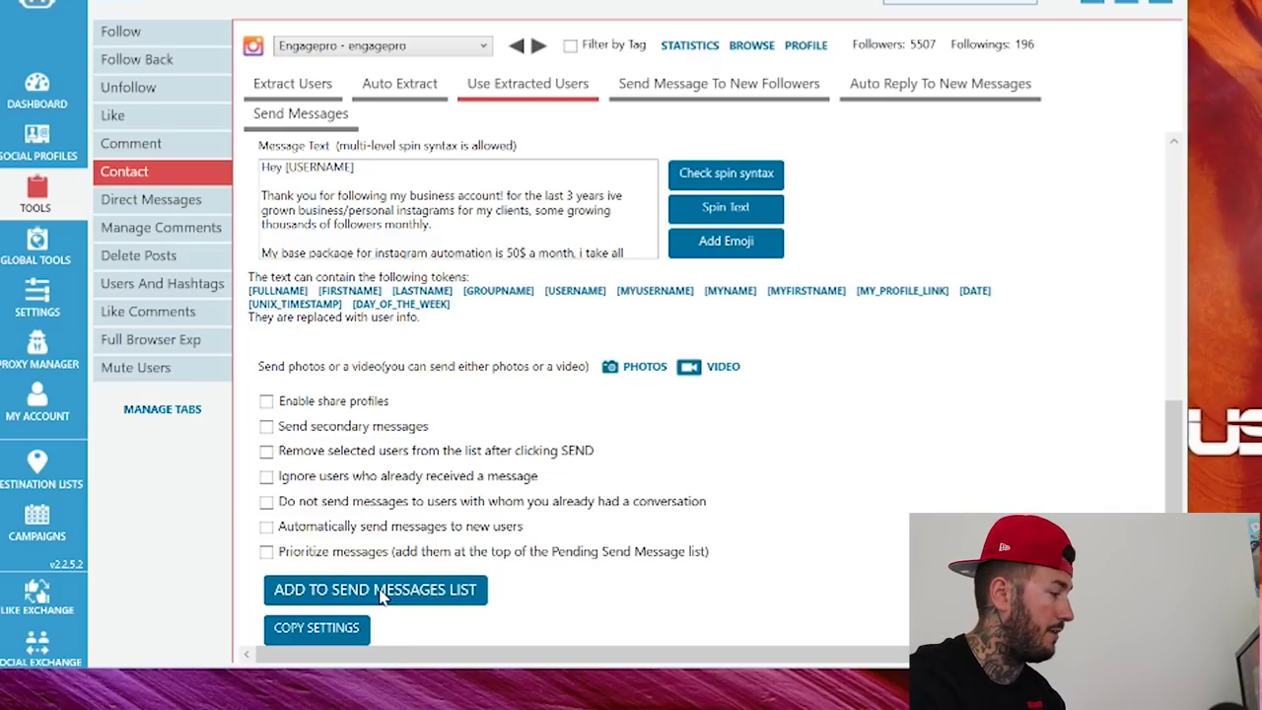
{"action": "left_click", "coordinate": [382, 592]}
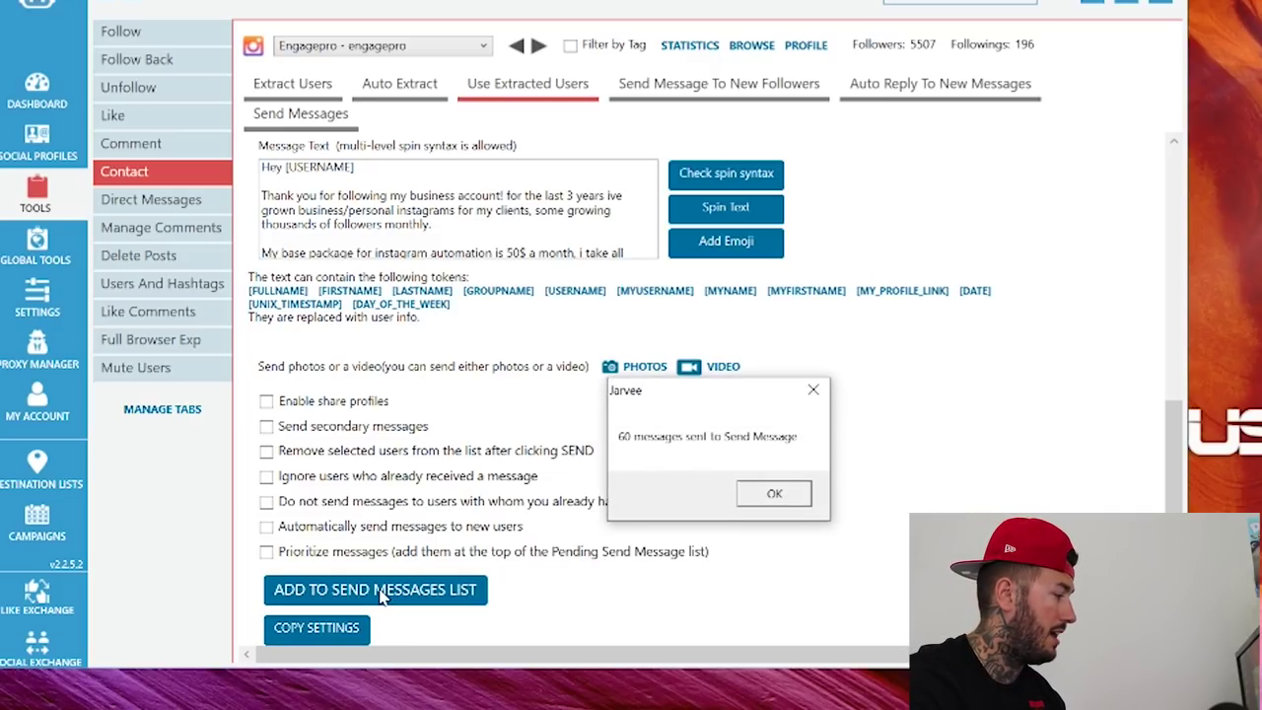
{"action": "left_click", "coordinate": [787, 504]}
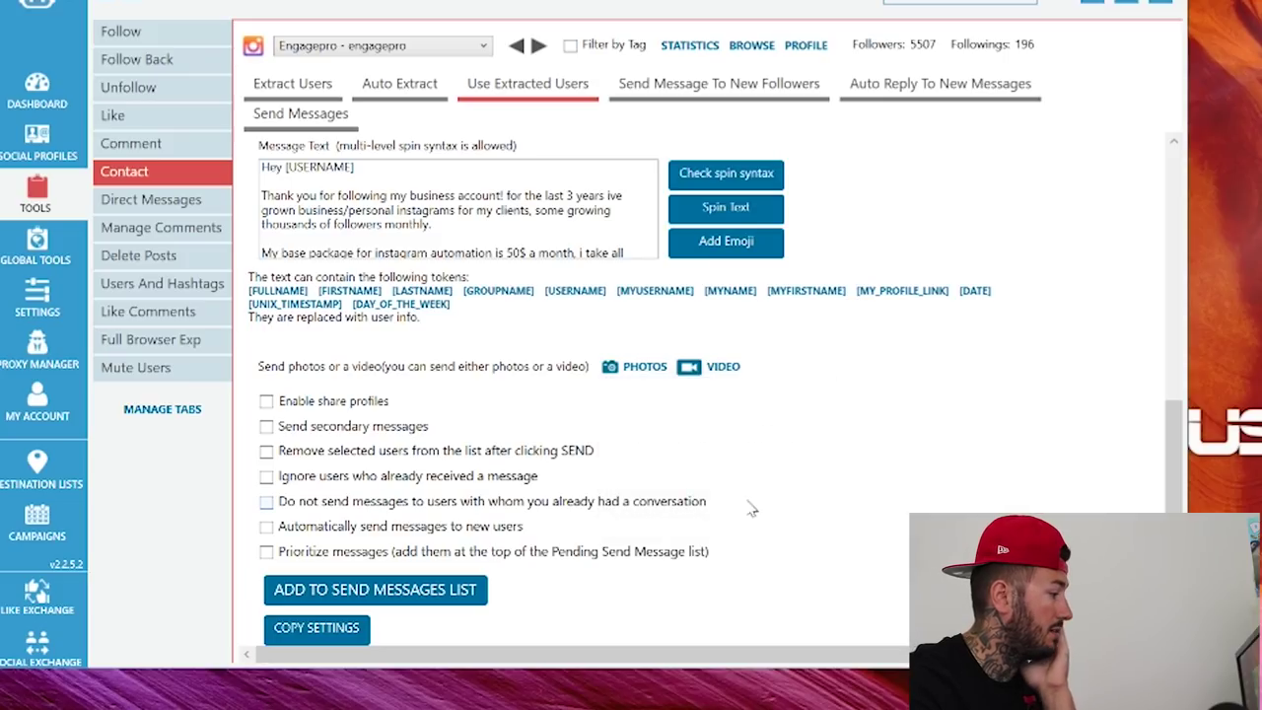
- Review the settings for messaging new followers, including the user filters, message text and follower check interval
{"action": "left_click", "coordinate": [685, 99]}
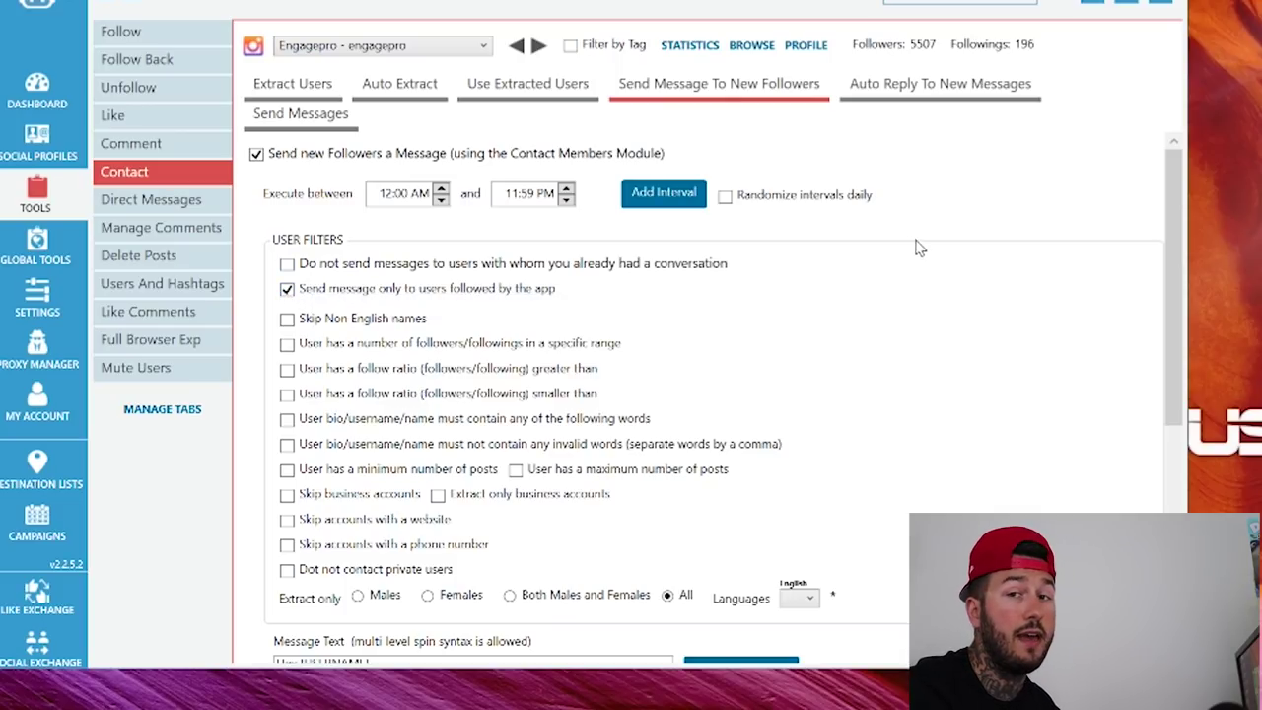
{"action": "scroll", "coordinate": [1174, 207], "scroll_direction": "down", "scroll_amount": 1}
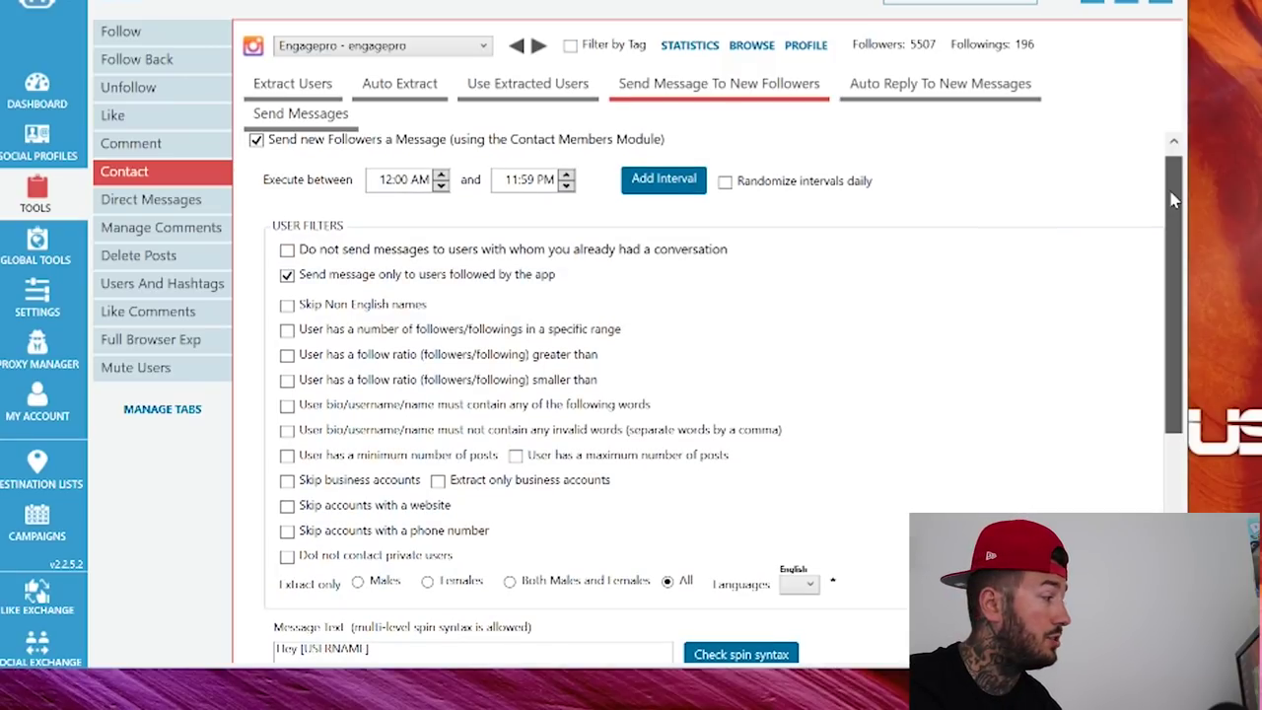
{"action": "left_click_drag", "start_coordinate": [1173, 200], "coordinate": [1138, 299]}
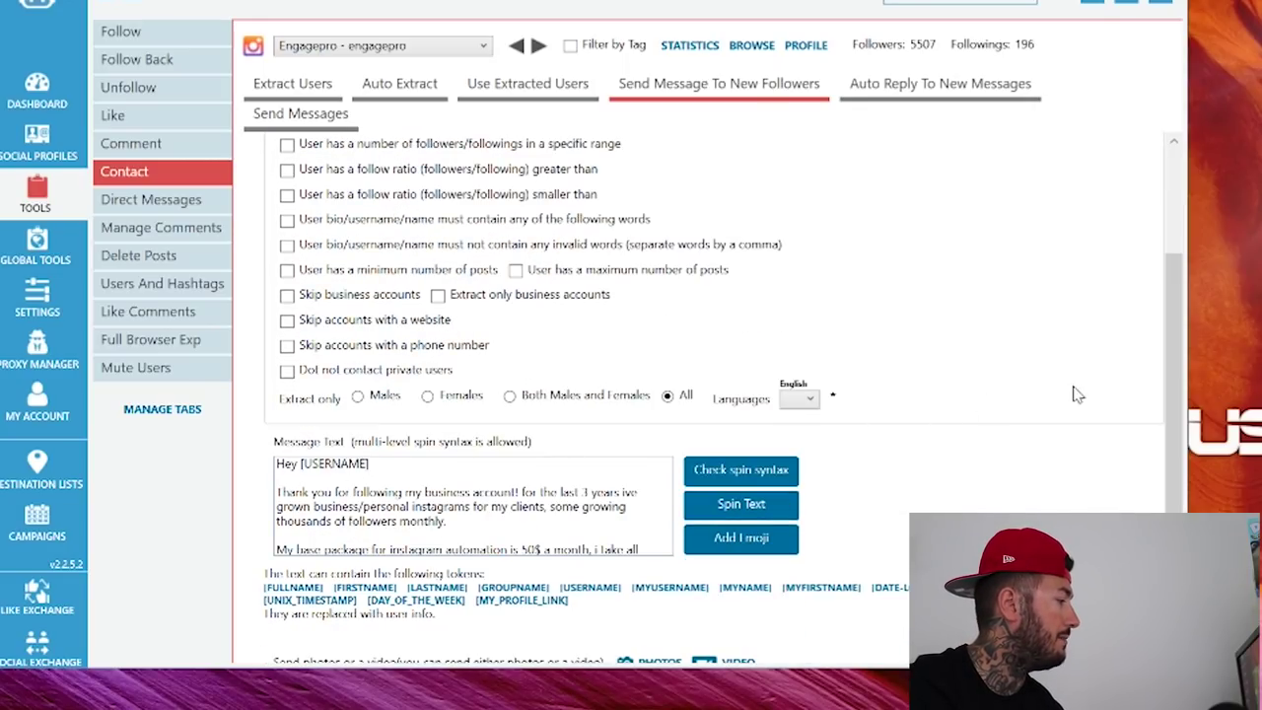
{"action": "scroll", "coordinate": [1173, 371], "scroll_direction": "down", "scroll_amount": 3}
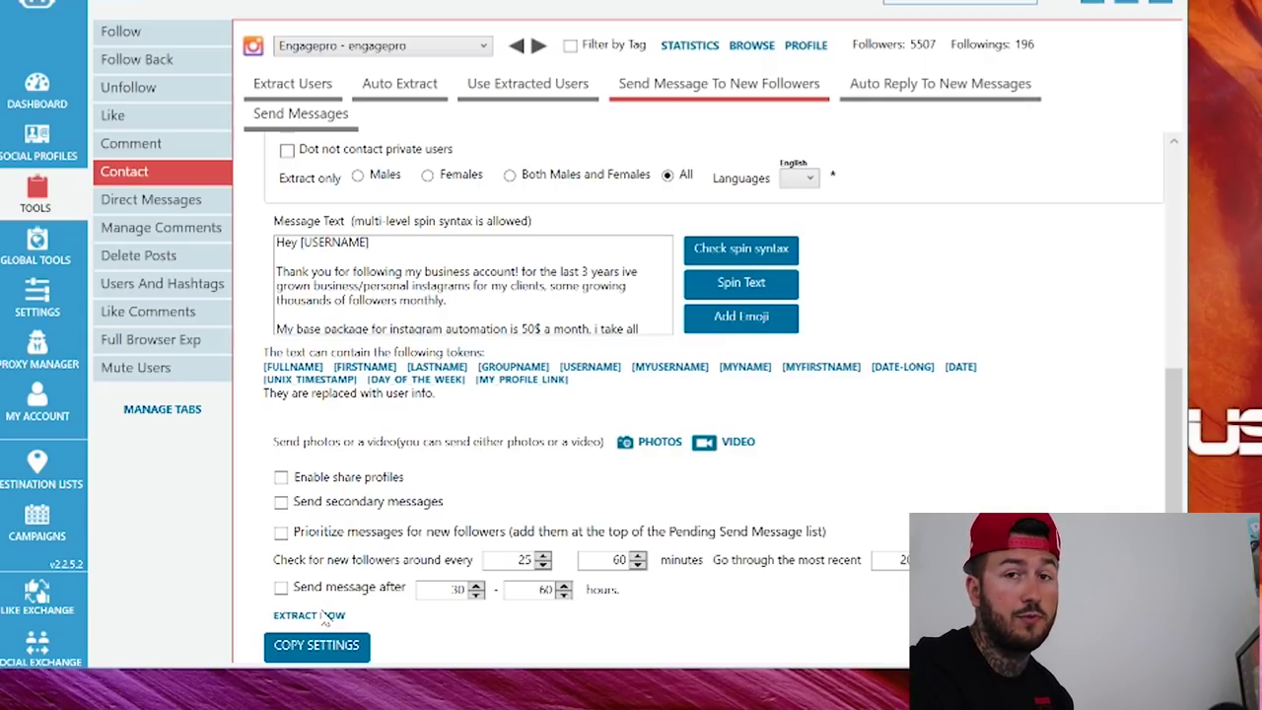
- In the message sending settings, set the primary message's daily increase to stop at a maximum of 180 messages per day
{"action": "left_click", "coordinate": [311, 125]}
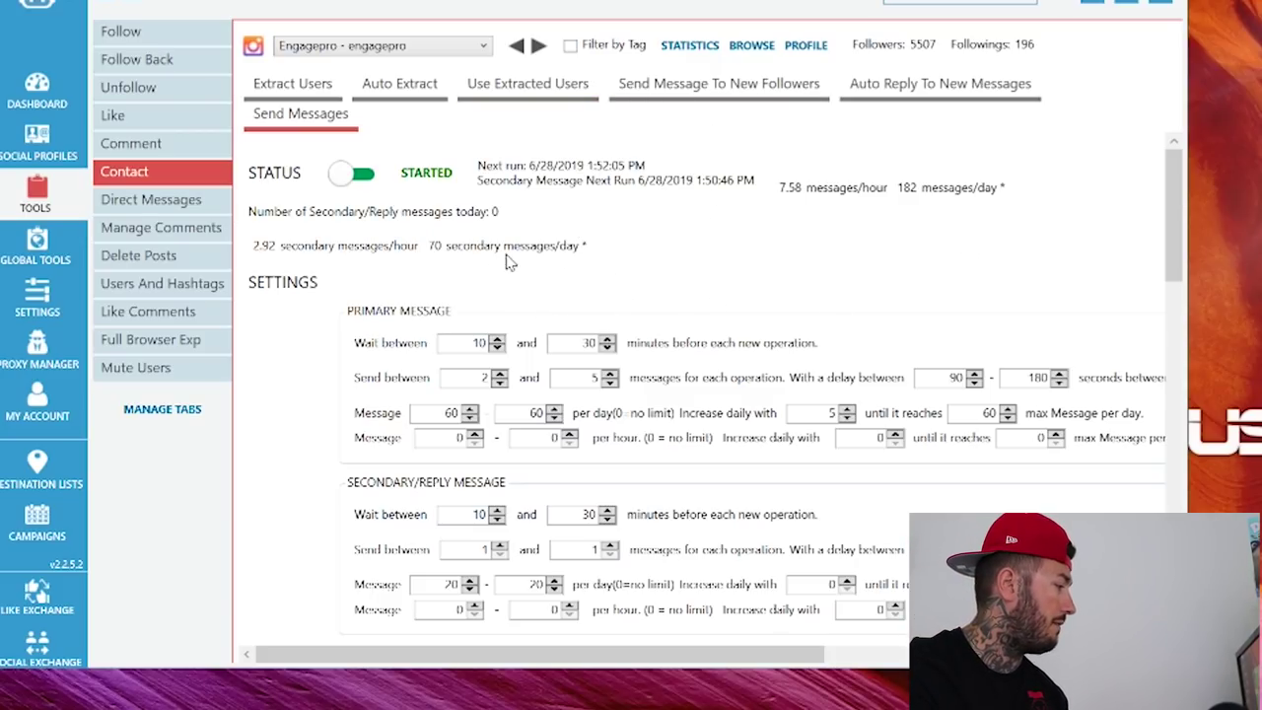
{"action": "scroll", "coordinate": [517, 203], "scroll_direction": "down", "scroll_amount": 3}
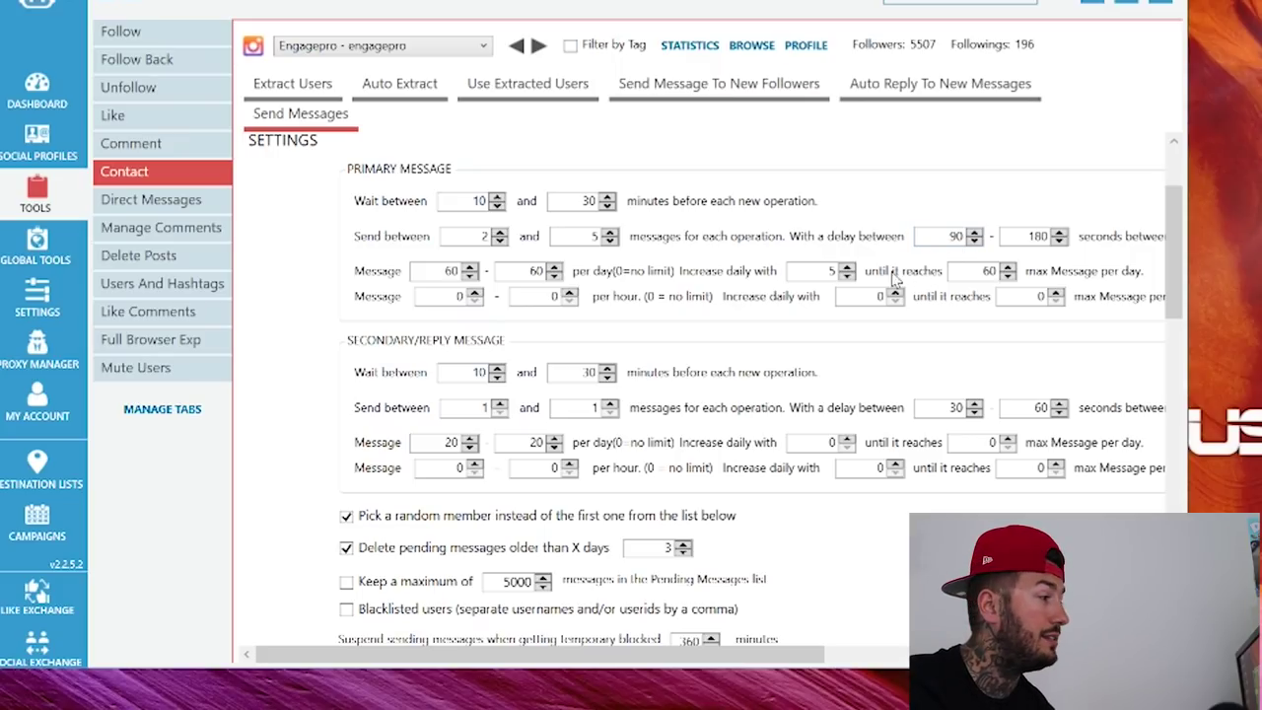
{"action": "left_click_drag", "start_coordinate": [427, 658], "coordinate": [488, 655]}
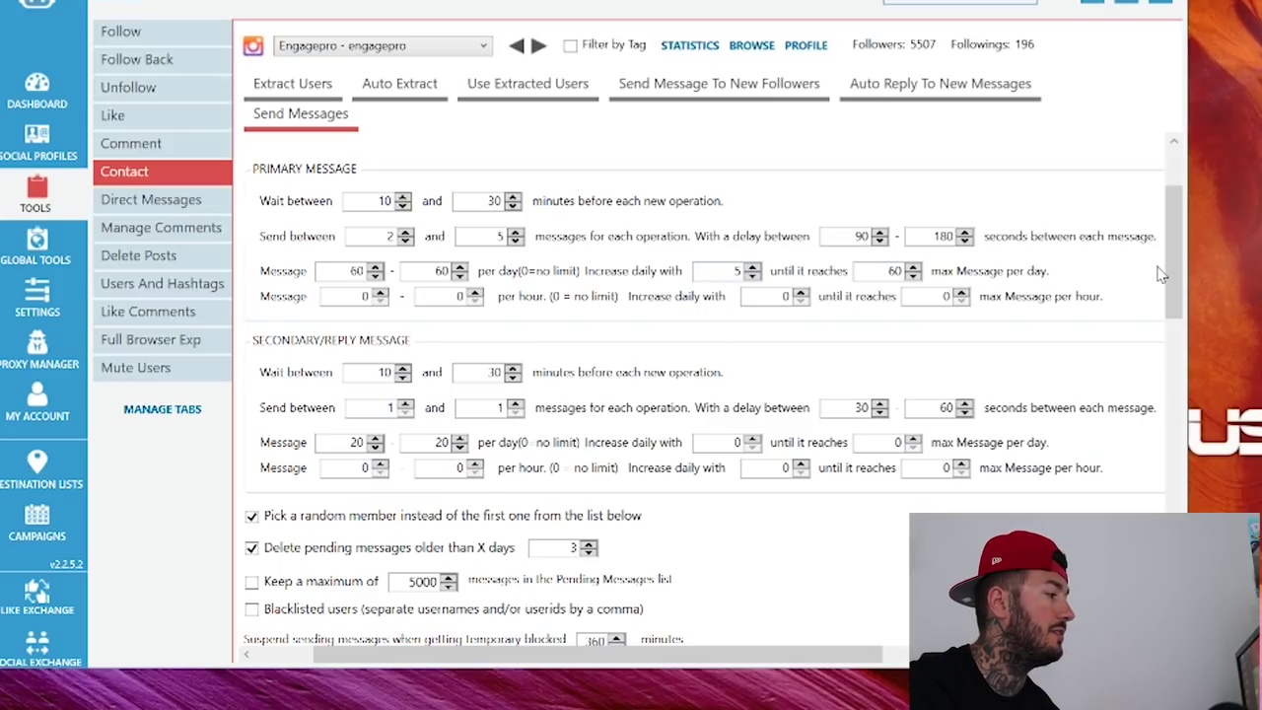
{"action": "scroll", "coordinate": [1176, 250], "scroll_direction": "up", "scroll_amount": 3}
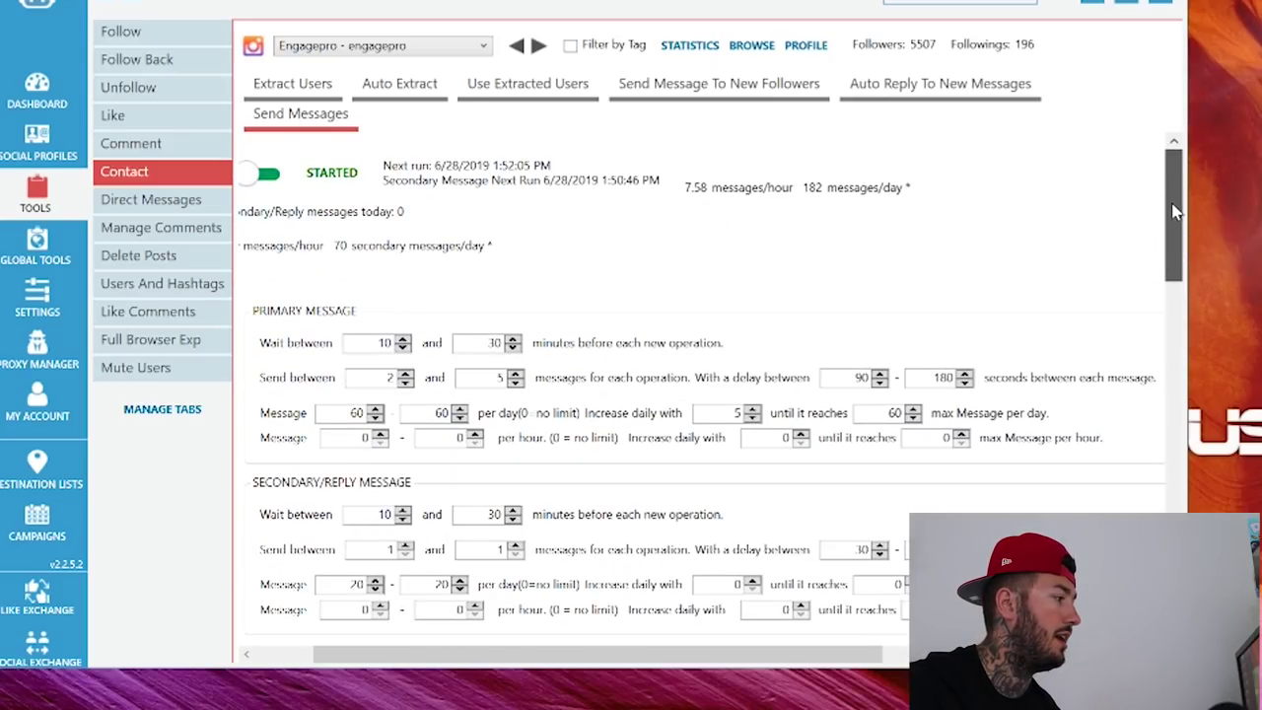
{"action": "scroll", "coordinate": [897, 333], "scroll_direction": "down", "scroll_amount": 2}
{"action": "double_click", "coordinate": [894, 319]}
{"action": "type", "text": "180"}
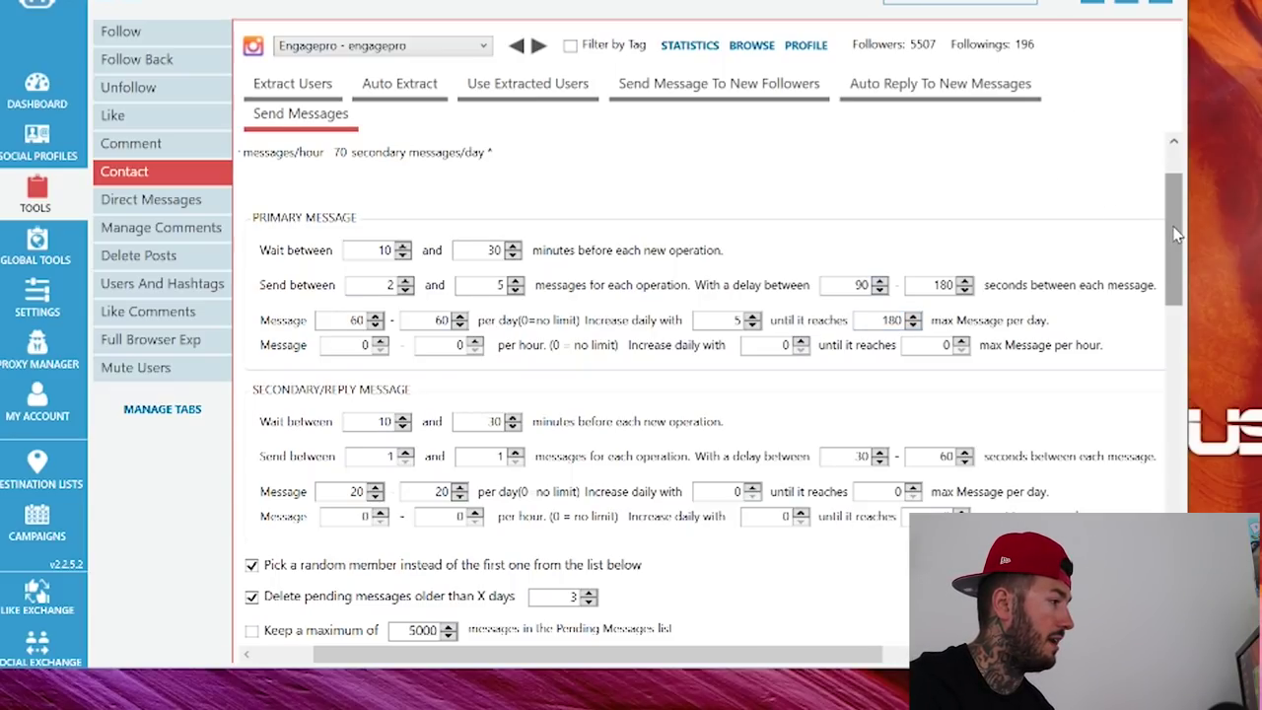
- Set pending messages to be deleted when they are older than 7 days
{"action": "scroll", "coordinate": [1173, 247], "scroll_direction": "down", "scroll_amount": 1}
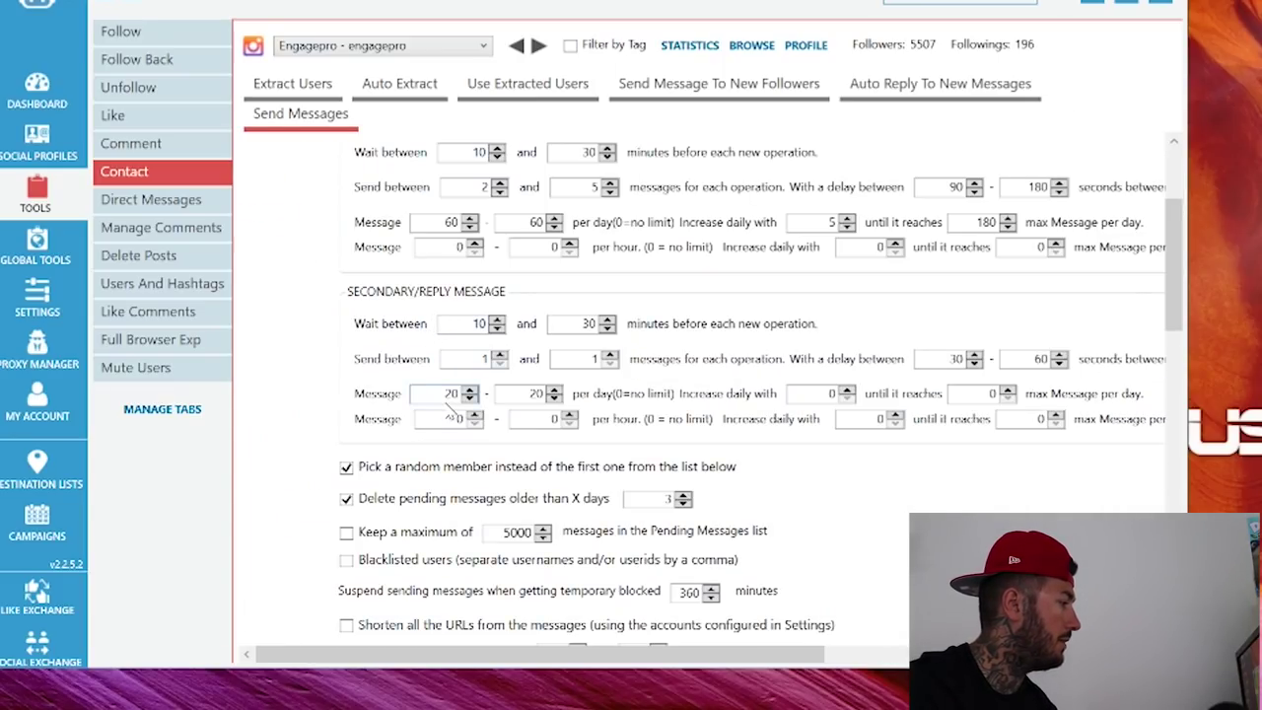
{"action": "scroll", "coordinate": [451, 415], "scroll_direction": "down", "scroll_amount": 2}
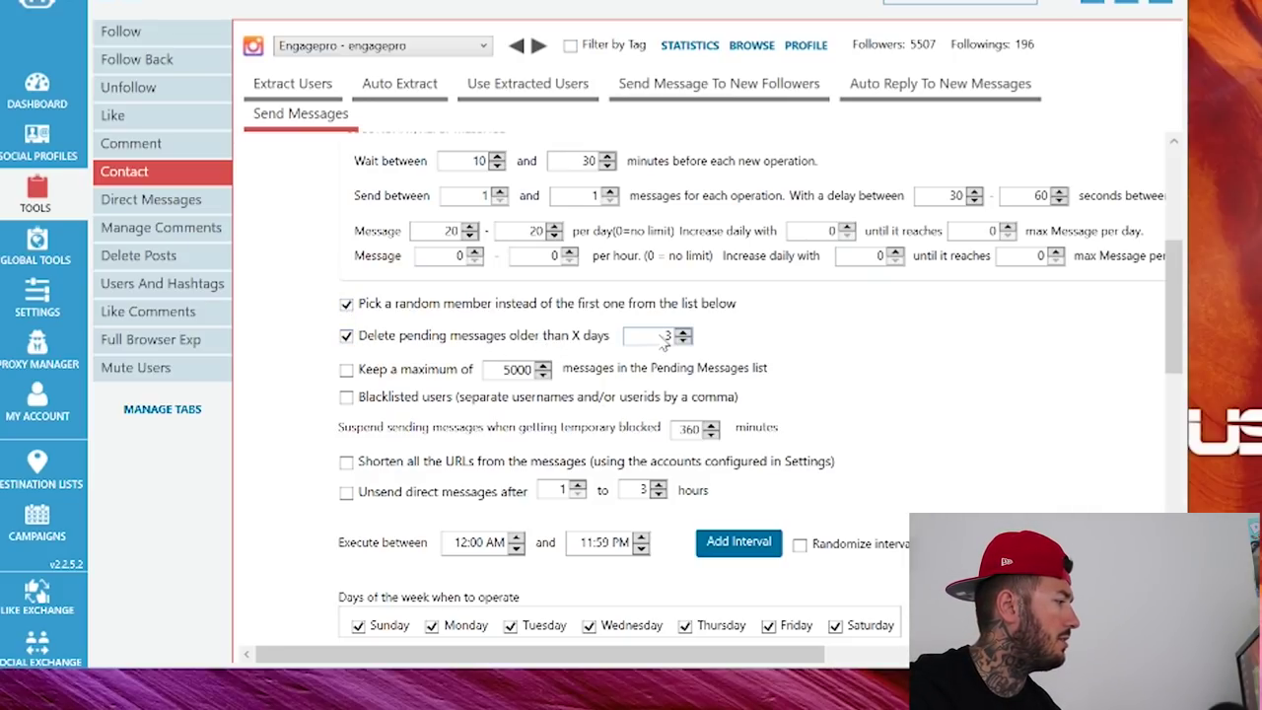
{"action": "scroll", "coordinate": [1157, 347], "scroll_direction": "down", "scroll_amount": 1}
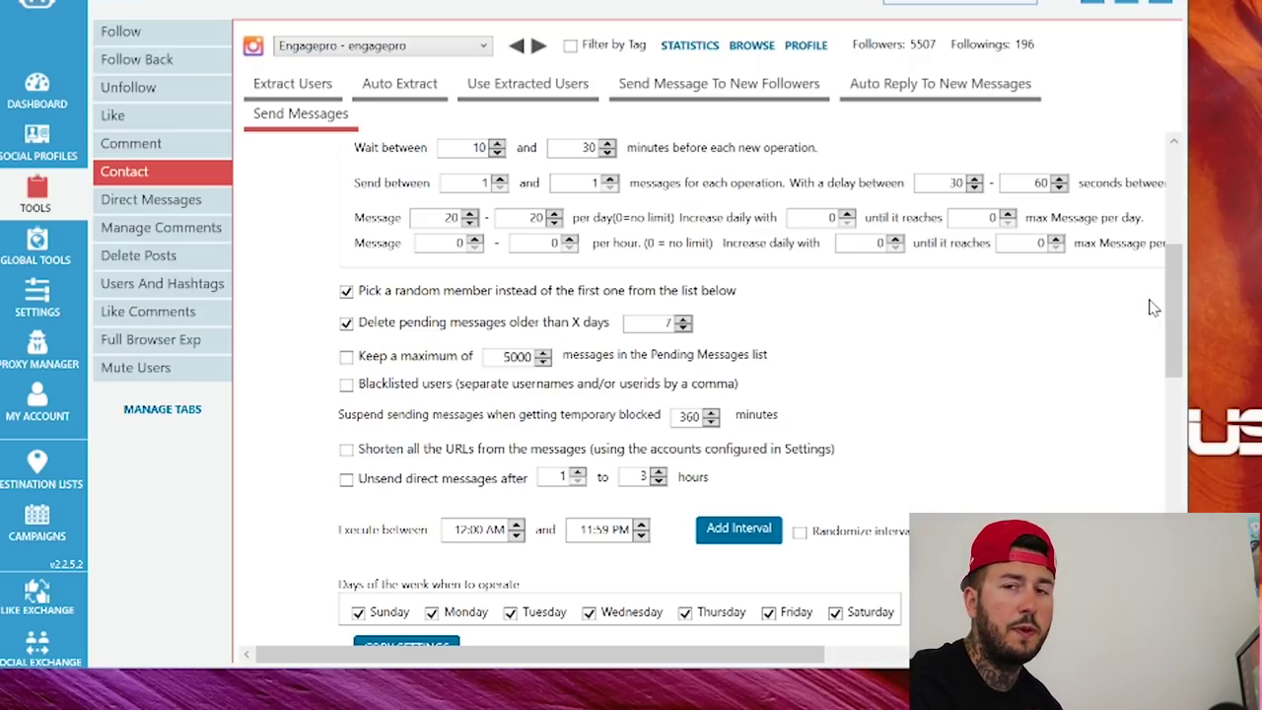
- Examine the sending schedule, the pending messages list and the successfully sent results, and return to the sending status
{"action": "scroll", "coordinate": [1147, 298], "scroll_direction": "down", "scroll_amount": 3}
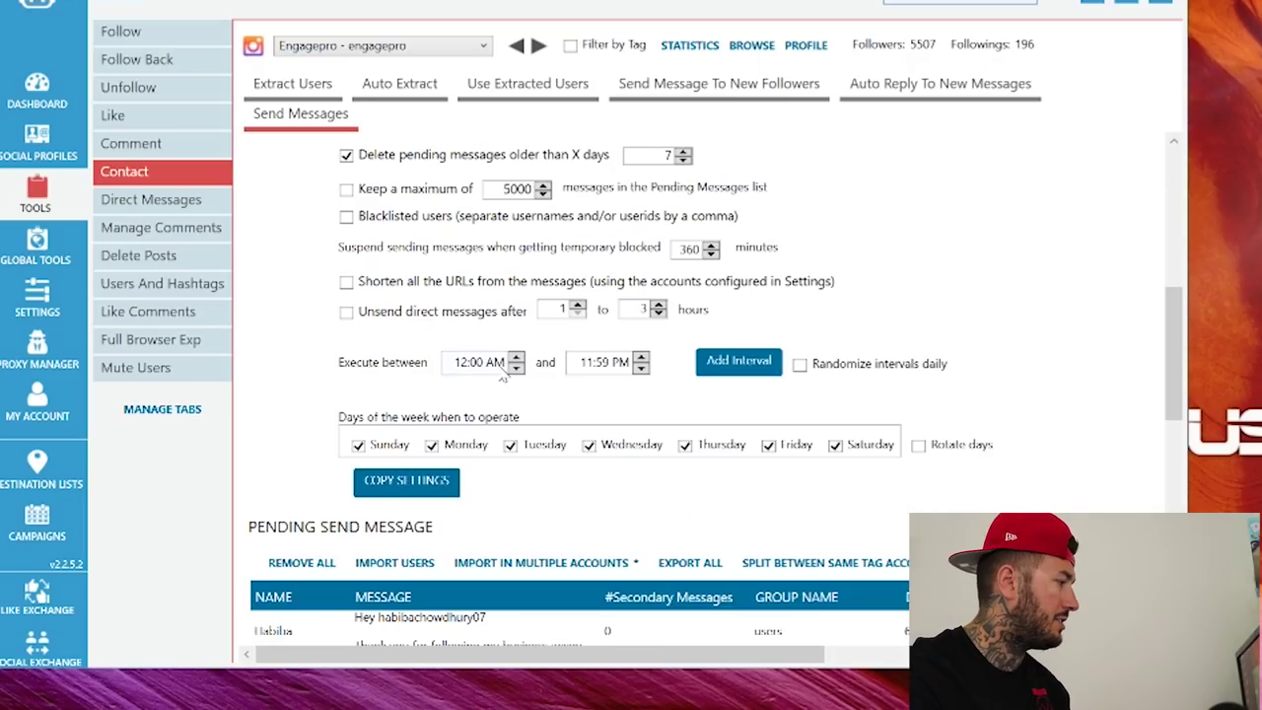
{"action": "left_click_drag", "start_coordinate": [1179, 368], "coordinate": [1167, 453]}
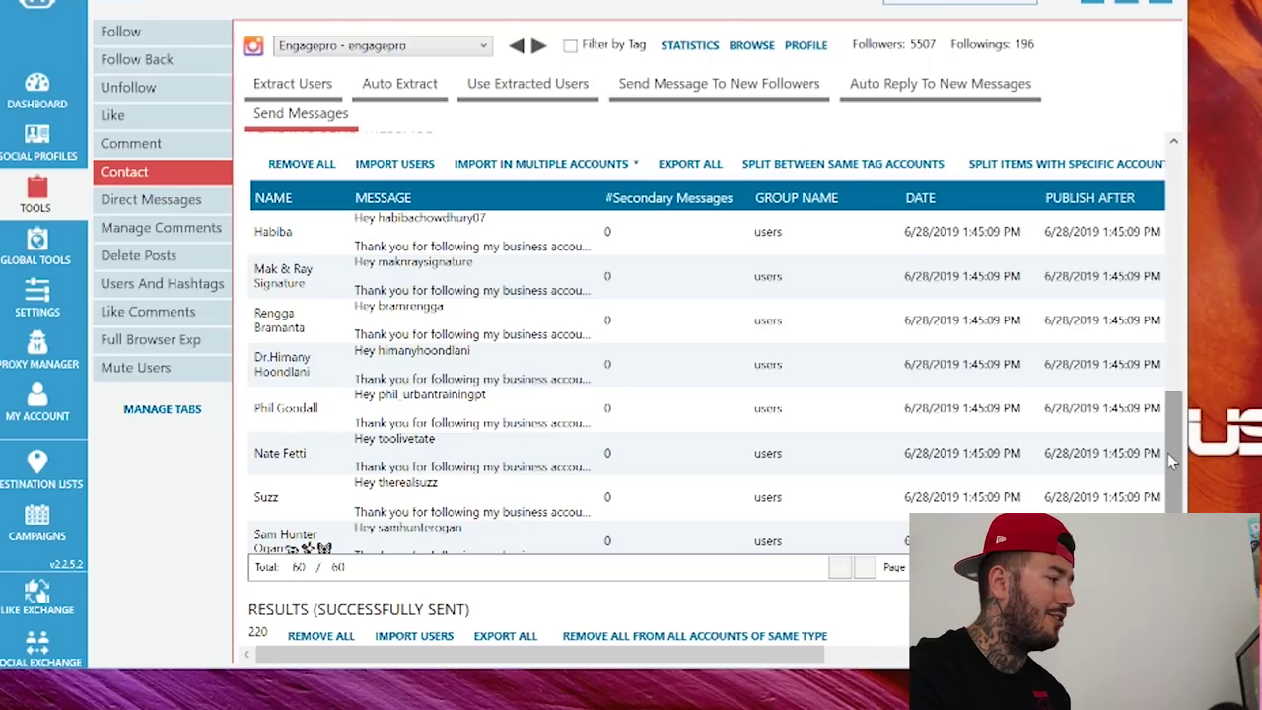
{"action": "scroll", "coordinate": [795, 417], "scroll_direction": "down", "scroll_amount": 5}
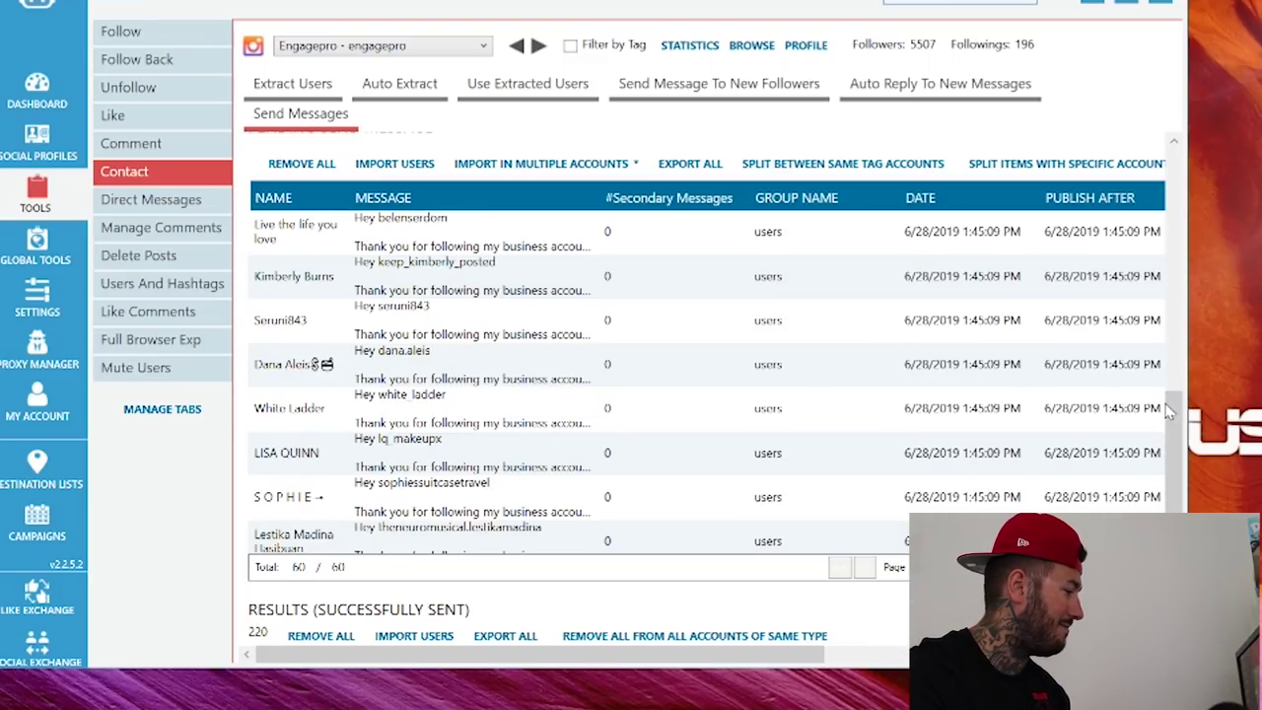
{"action": "left_click_drag", "start_coordinate": [1167, 385], "coordinate": [1173, 503]}
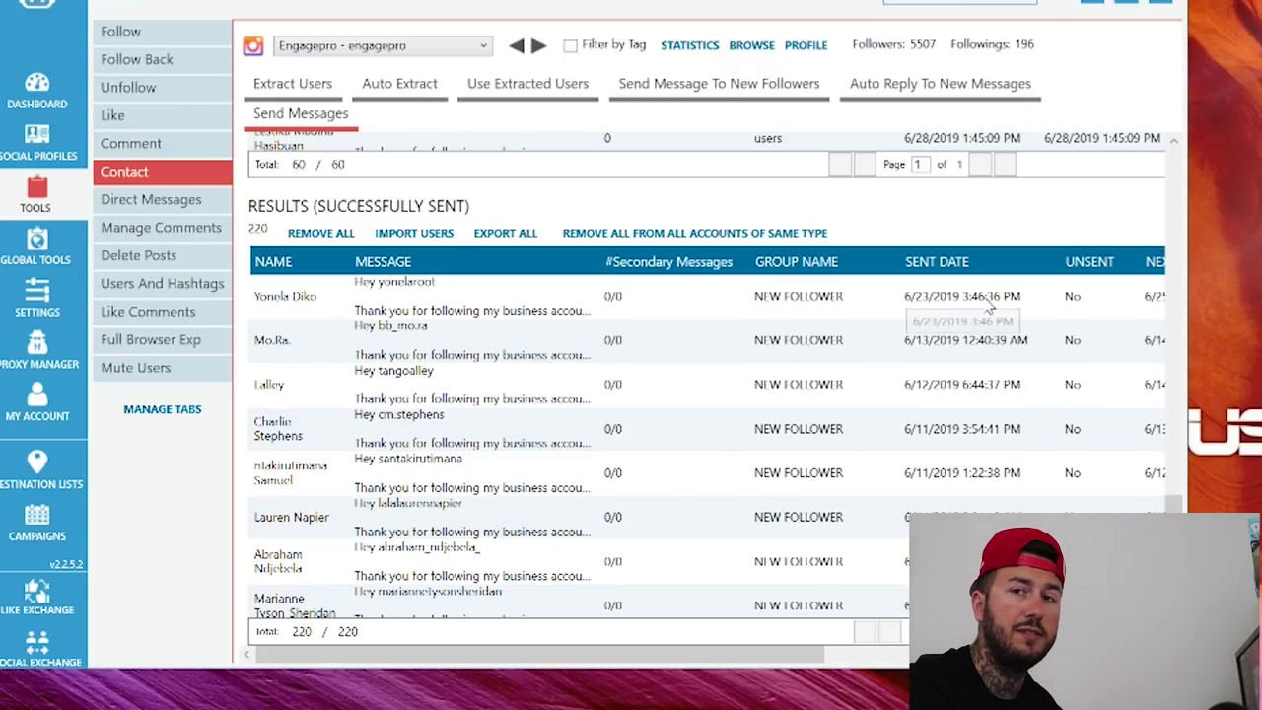
{"action": "scroll", "coordinate": [1085, 227], "scroll_direction": "up", "scroll_amount": 10}
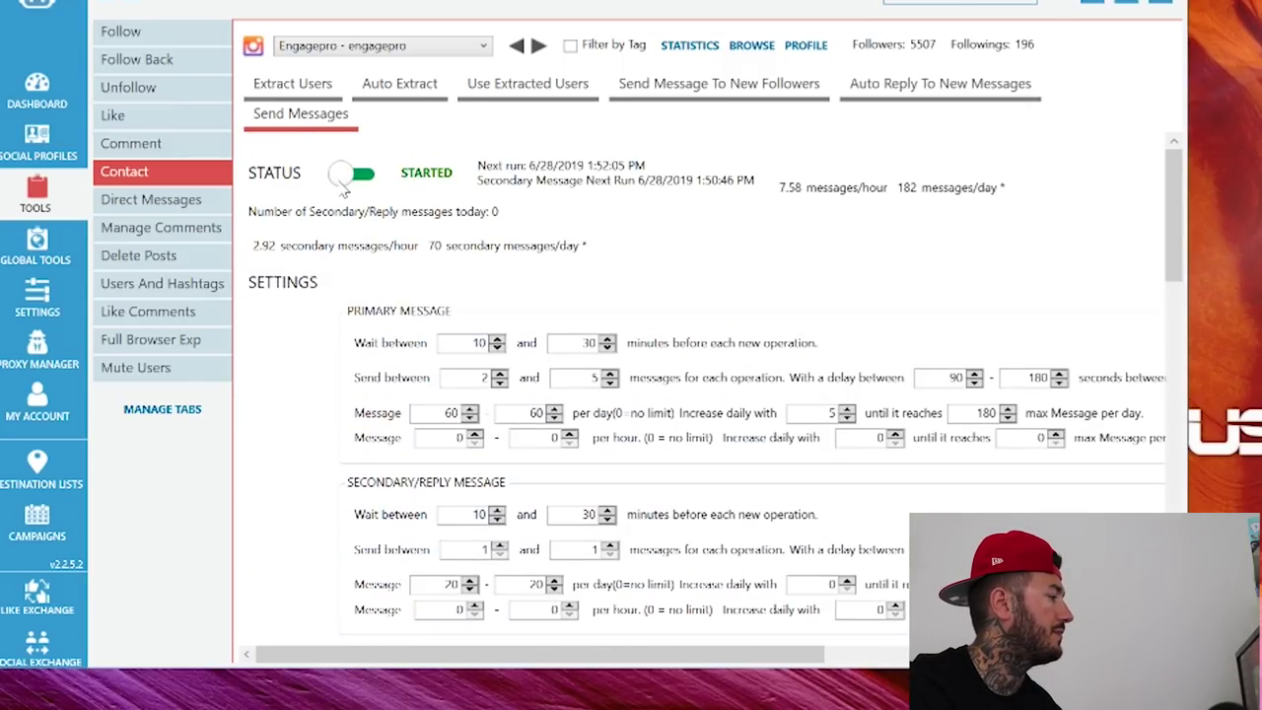